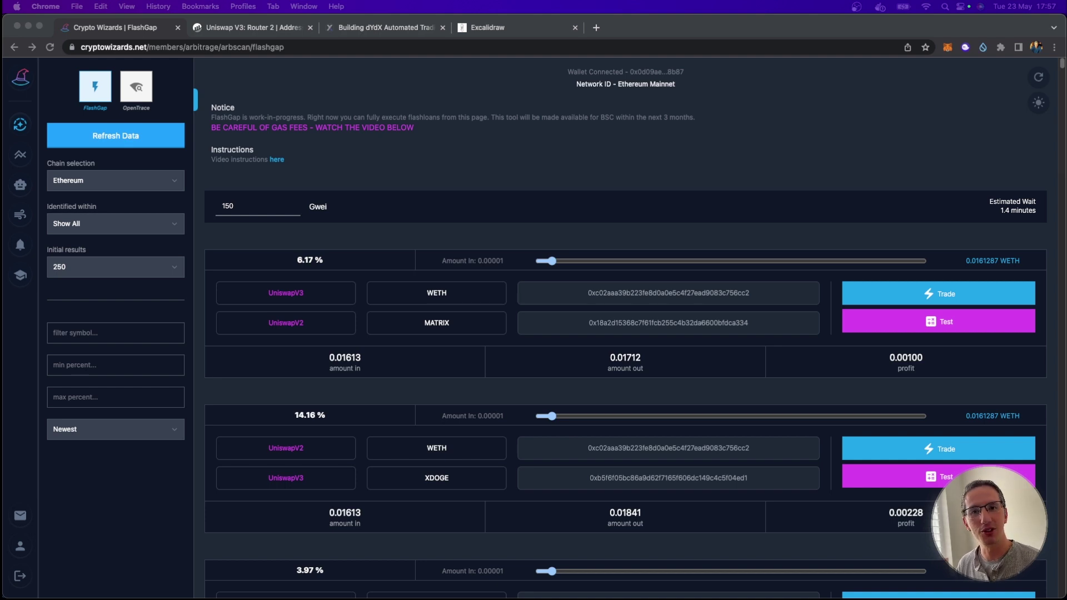
# - Open the 'Building dYdX Automated Trading Bots' webinar post and scroll through its topics
pyautogui.click(365, 34)
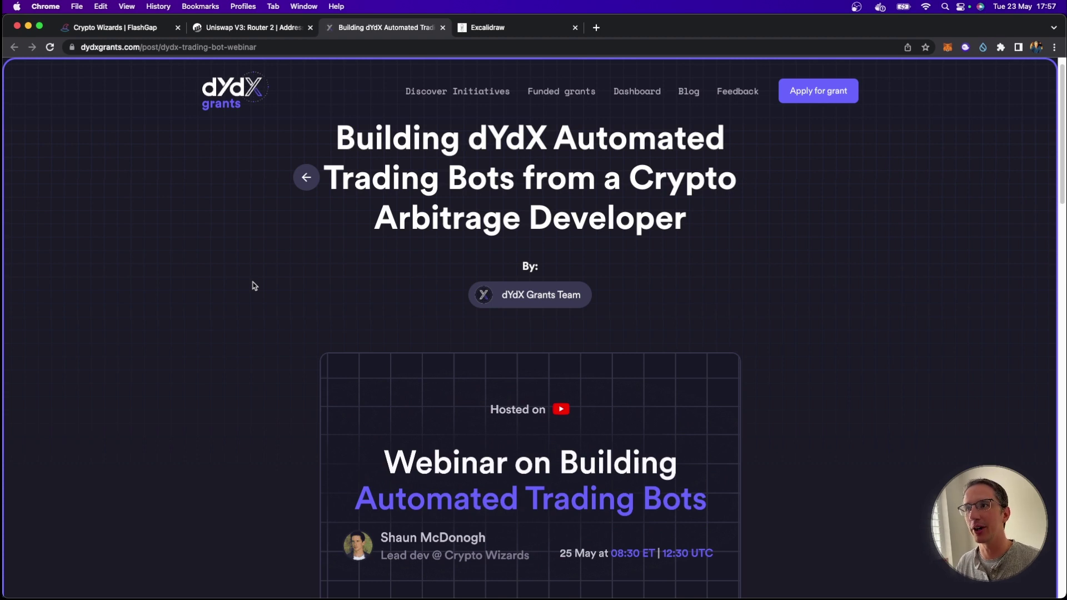
pyautogui.scroll(-3, 374, 281)
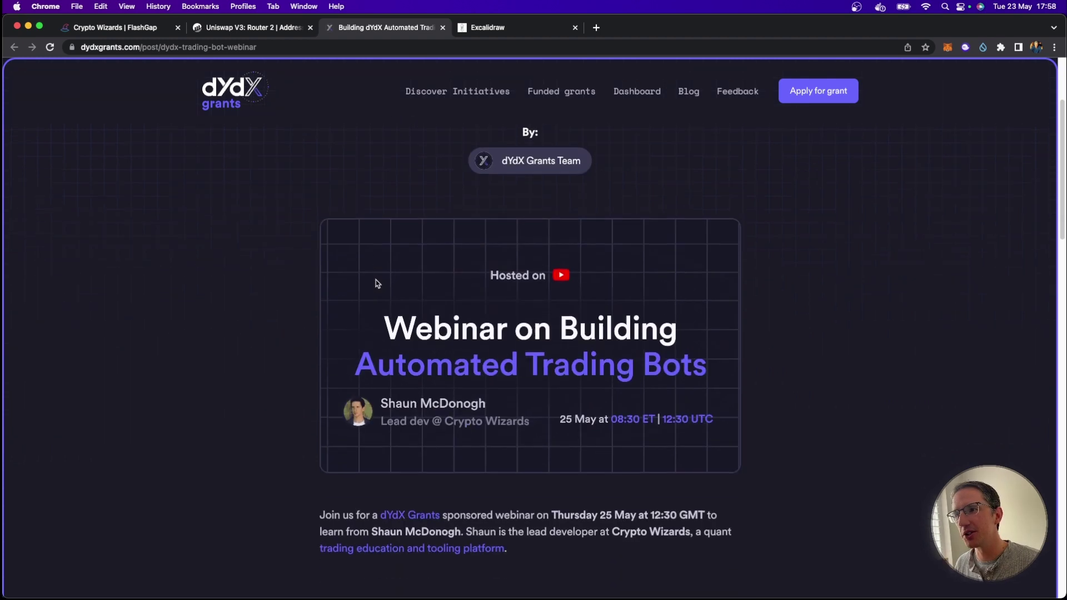
pyautogui.scroll(-4, 376, 282)
pyautogui.scroll(-2, 375, 282)
pyautogui.scroll(-2, 377, 283)
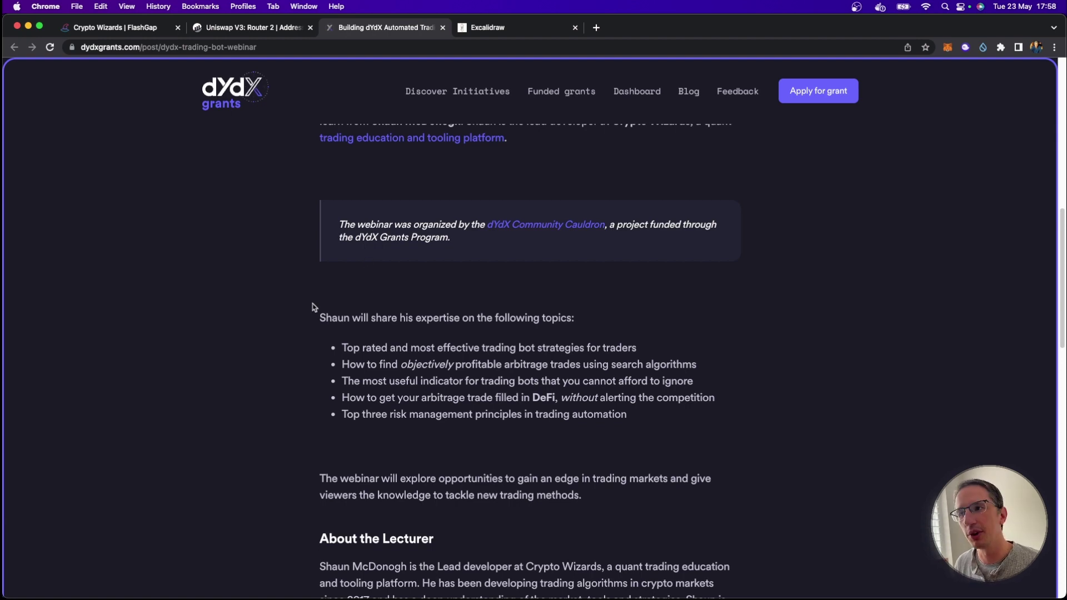
pyautogui.scroll(15, 311, 305)
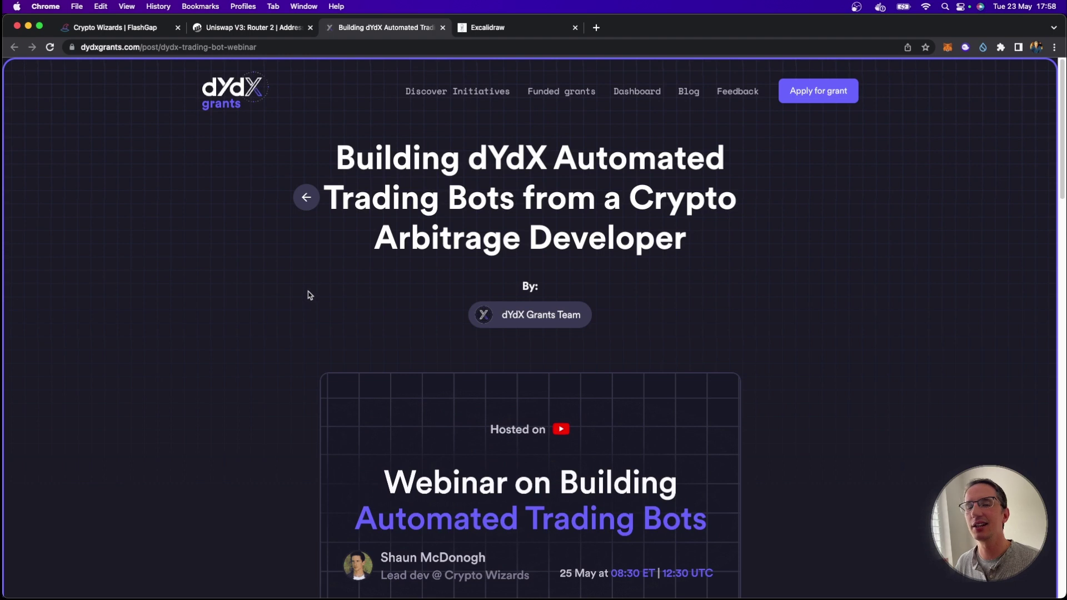
# - Switch back to the Crypto Wizards | FlashGap dashboard tab
pyautogui.click(145, 29)
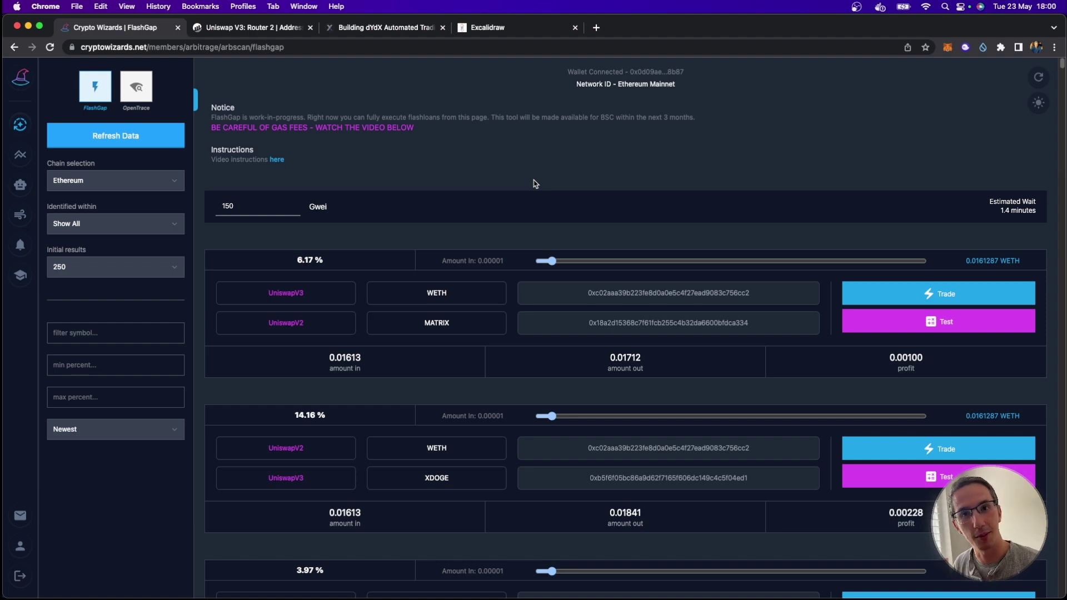
# - Disconnect MetaMask Account 1 from the FlashGap site
pyautogui.click(948, 47)
pyautogui.click(784, 114)
pyautogui.click(927, 234)
pyautogui.click(896, 258)
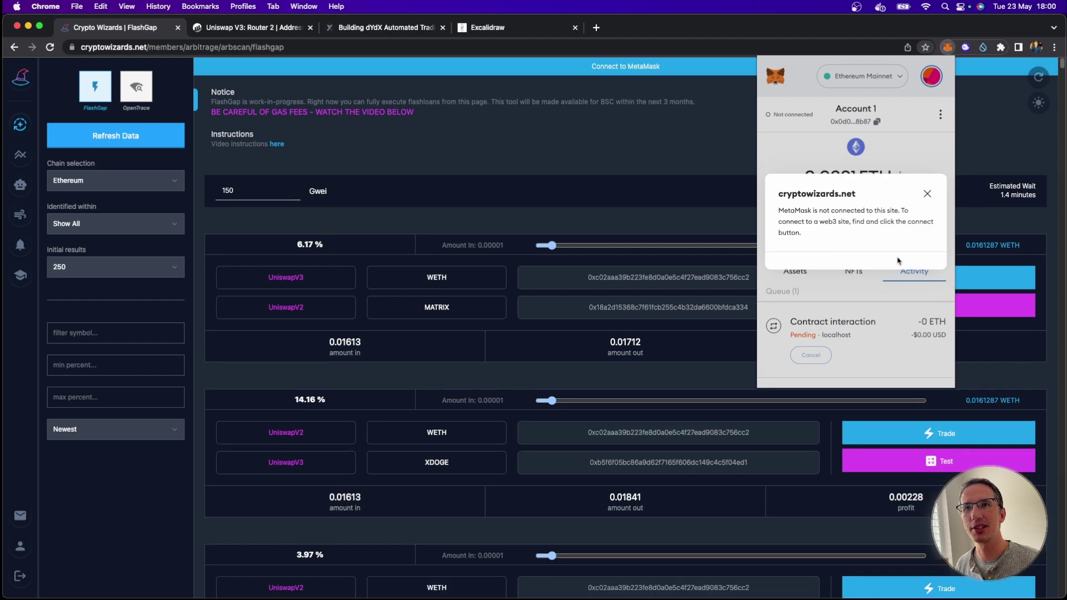
pyautogui.click(678, 175)
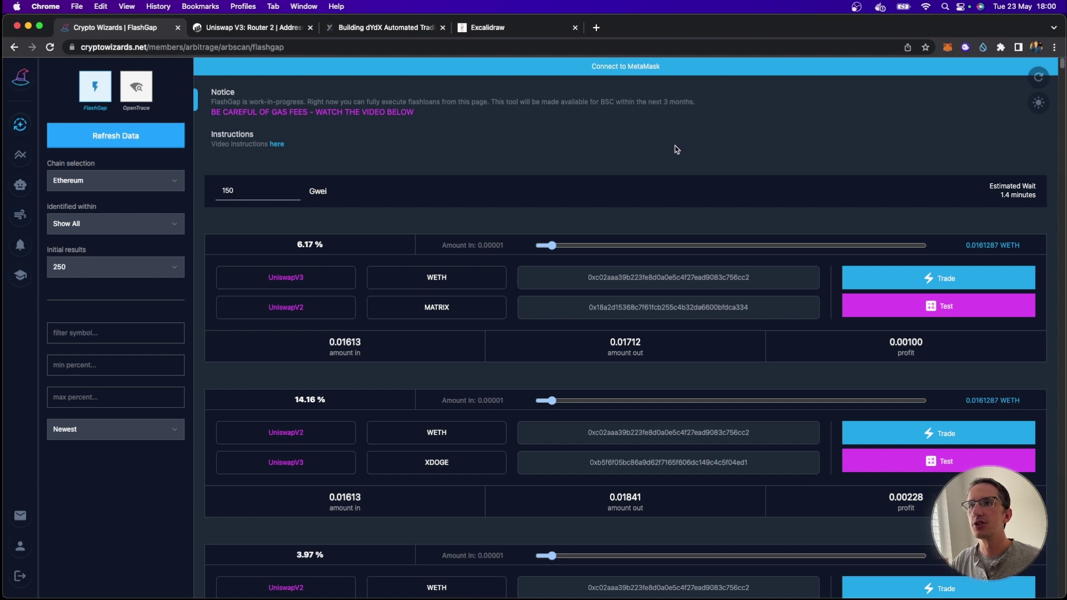
# - Reconnect Account 1 to FlashGap and view its pending contract interaction in MetaMask
pyautogui.click(620, 67)
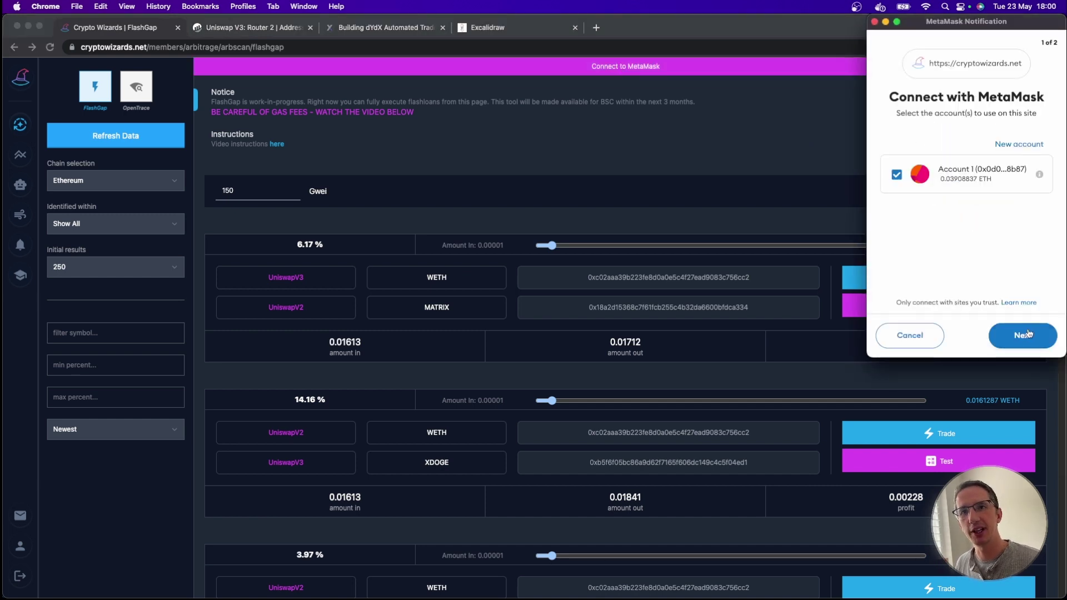
pyautogui.click(1023, 335)
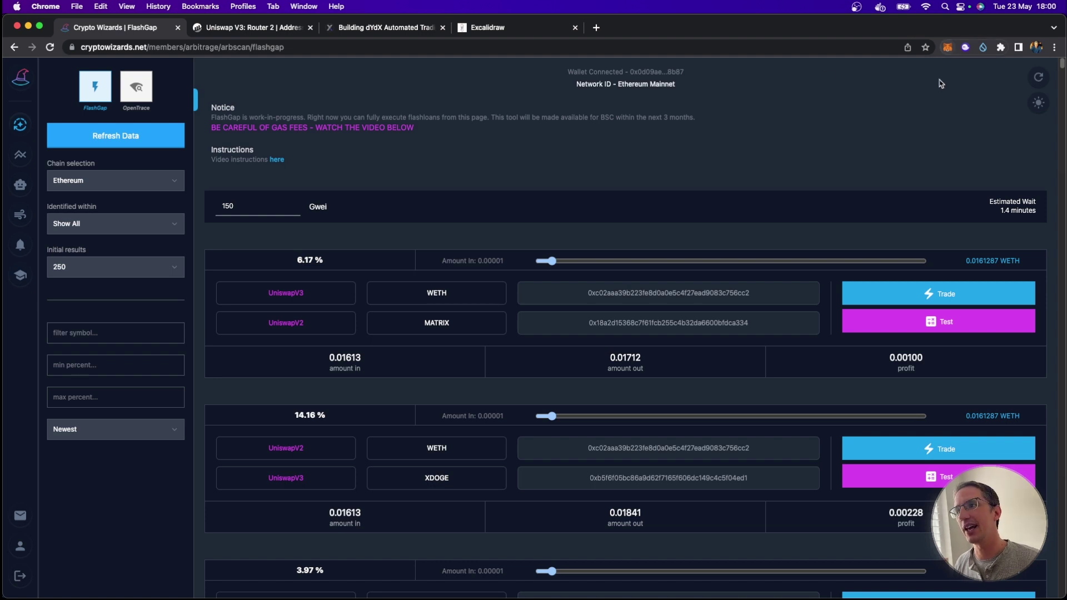
pyautogui.click(949, 48)
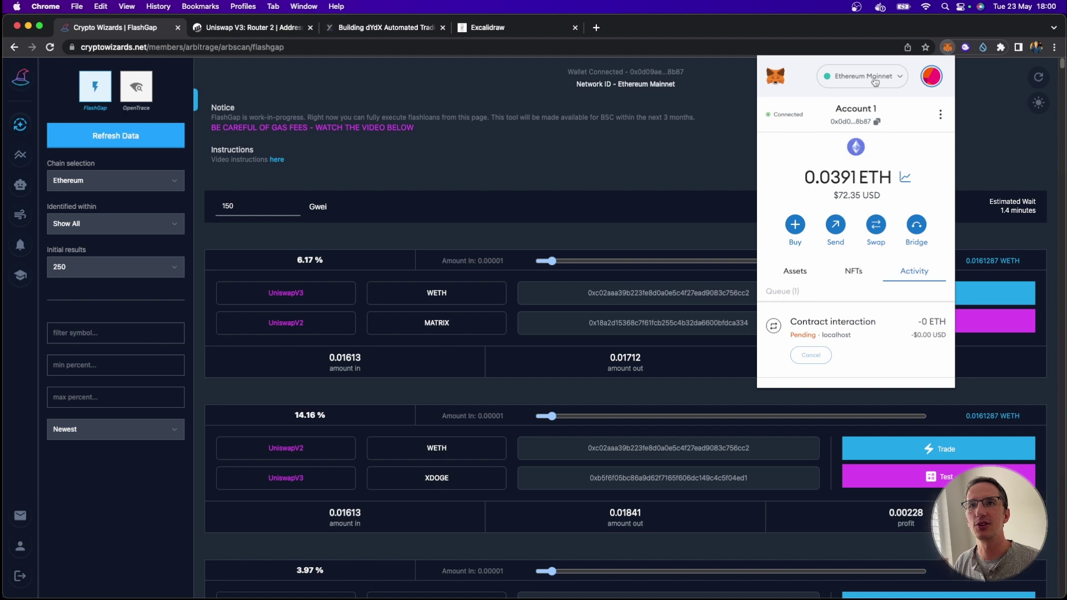
pyautogui.click(677, 157)
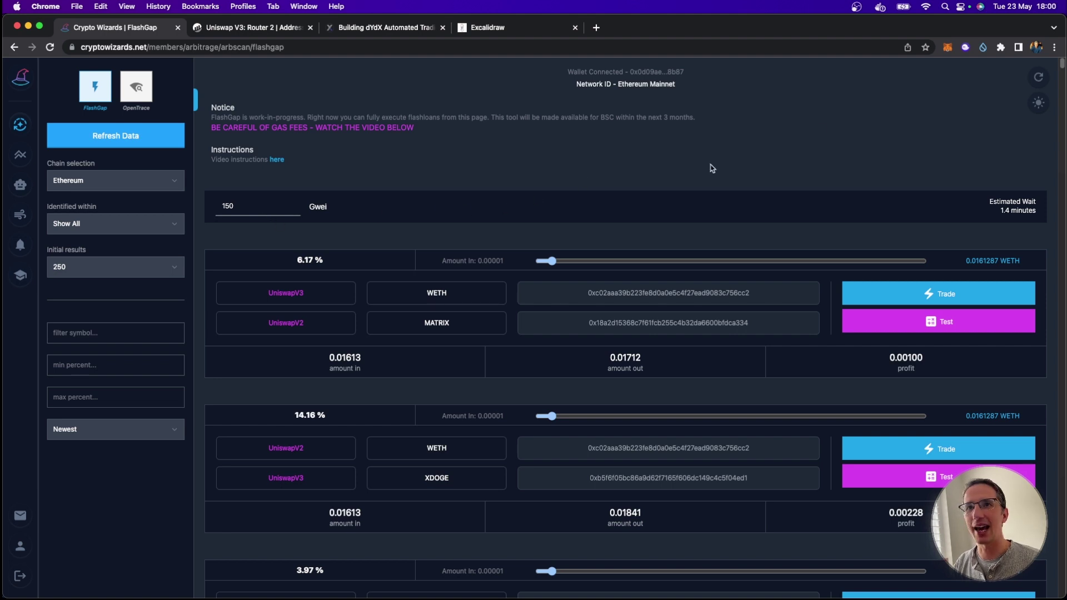
pyautogui.click(947, 49)
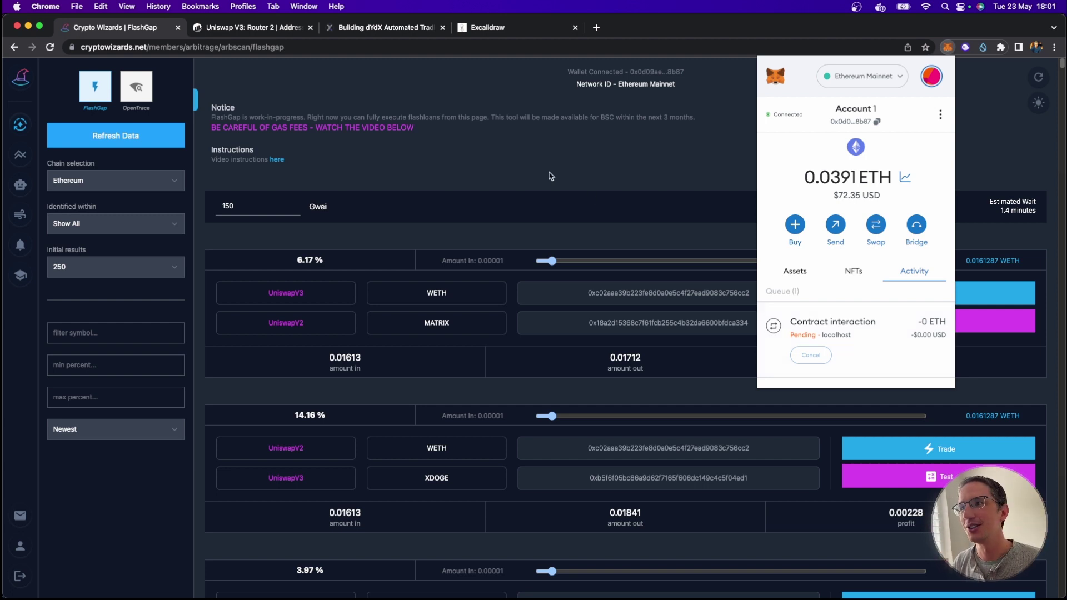
pyautogui.click(520, 159)
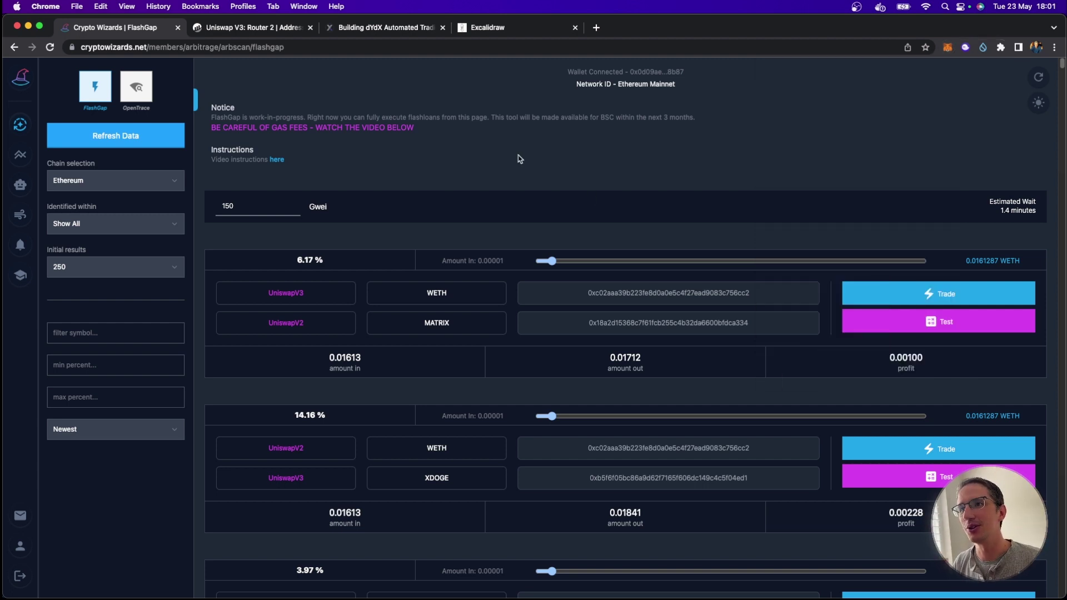
pyautogui.click(245, 209)
pyautogui.doubleClick(254, 207)
pyautogui.write('500')
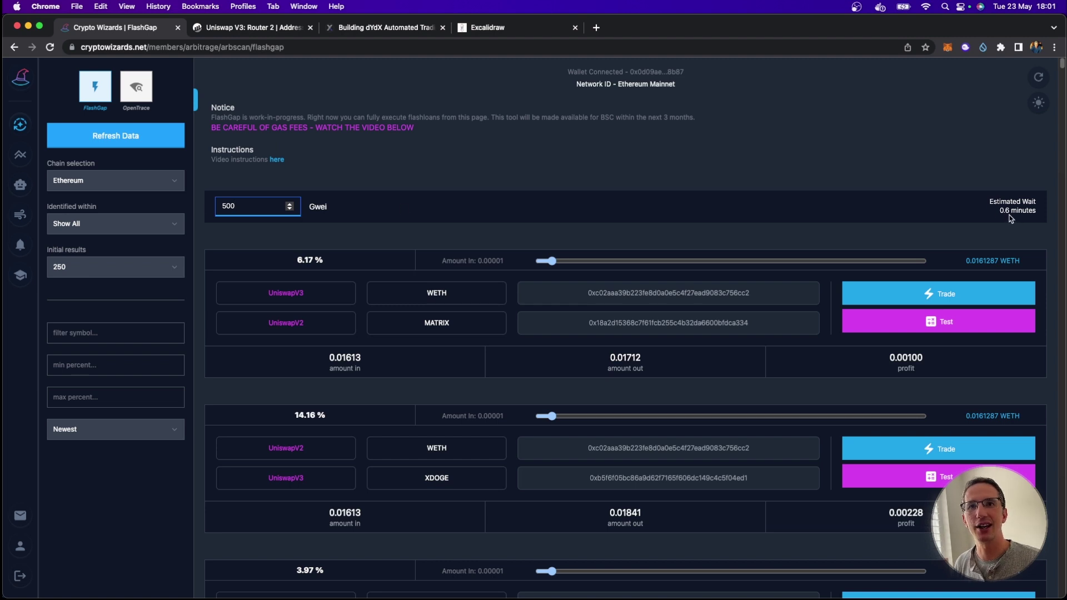
pyautogui.press('Tab')
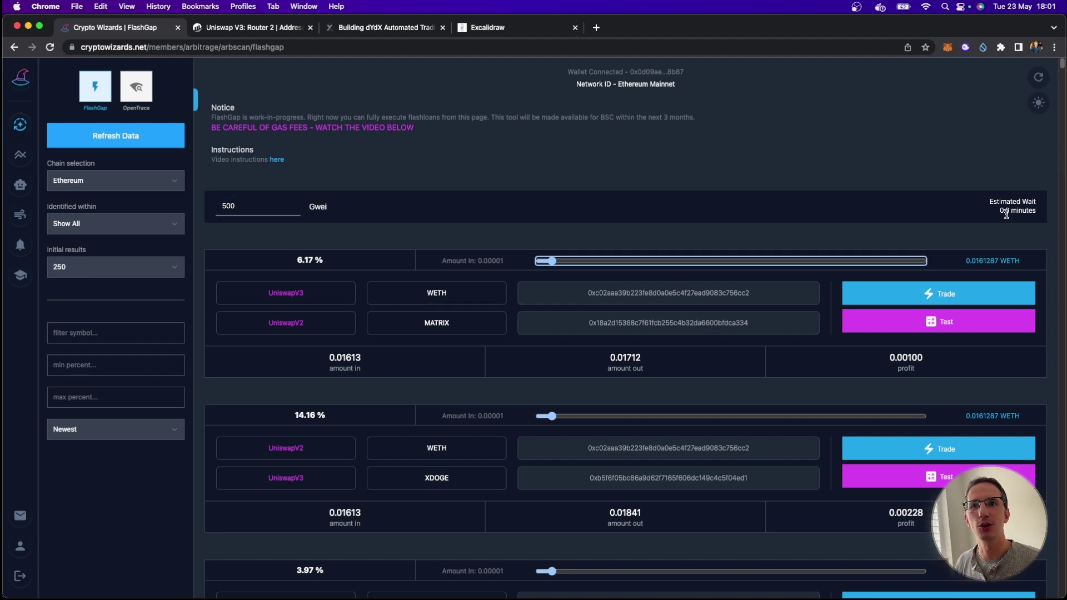
pyautogui.moveTo(257, 206)
pyautogui.doubleClick(268, 202)
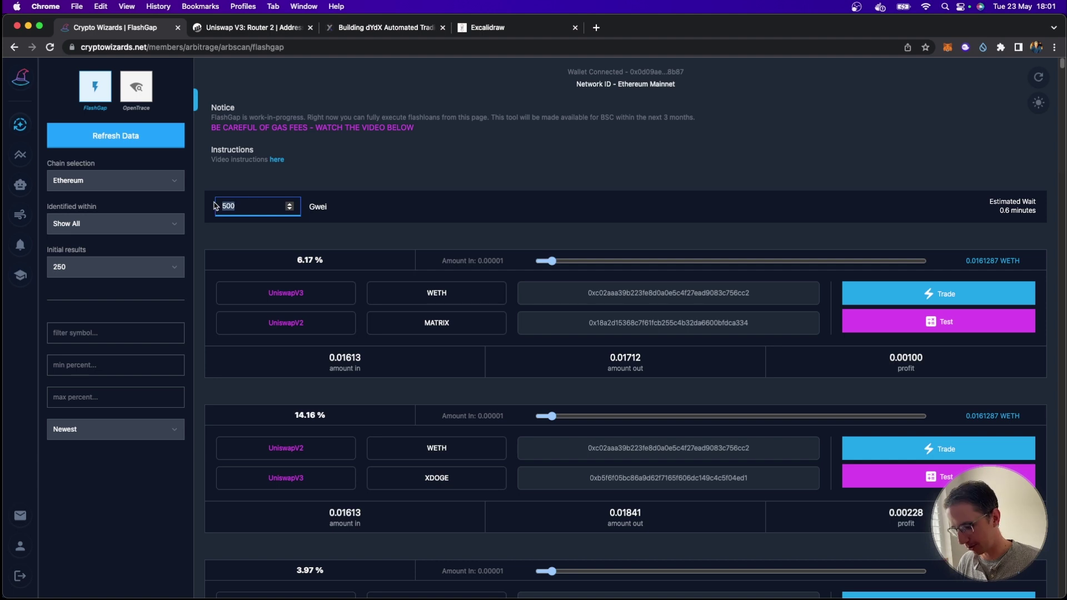
pyautogui.write('5')
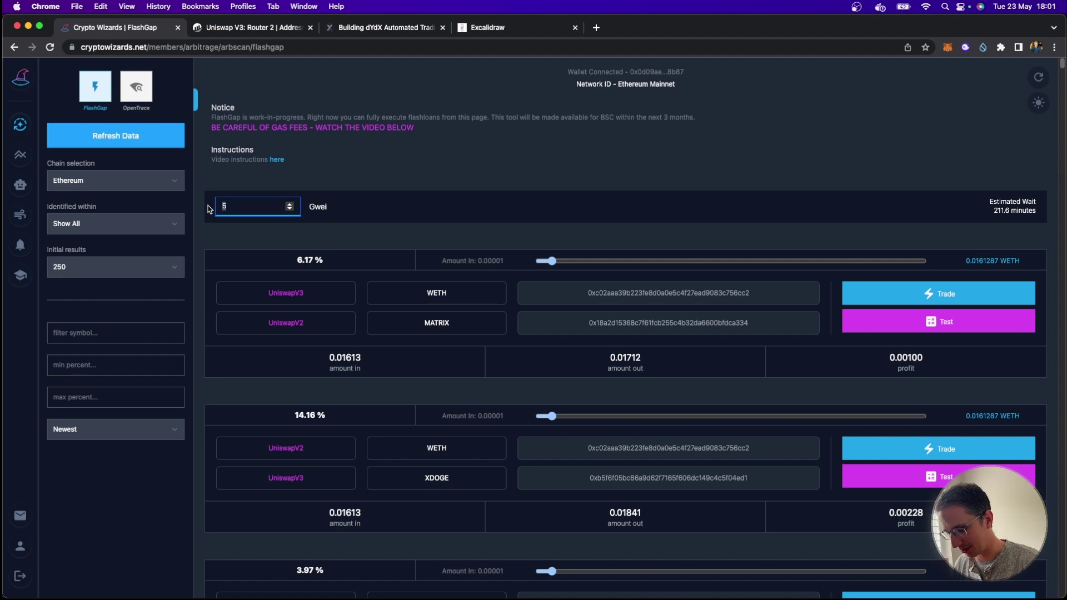
pyautogui.write('150')
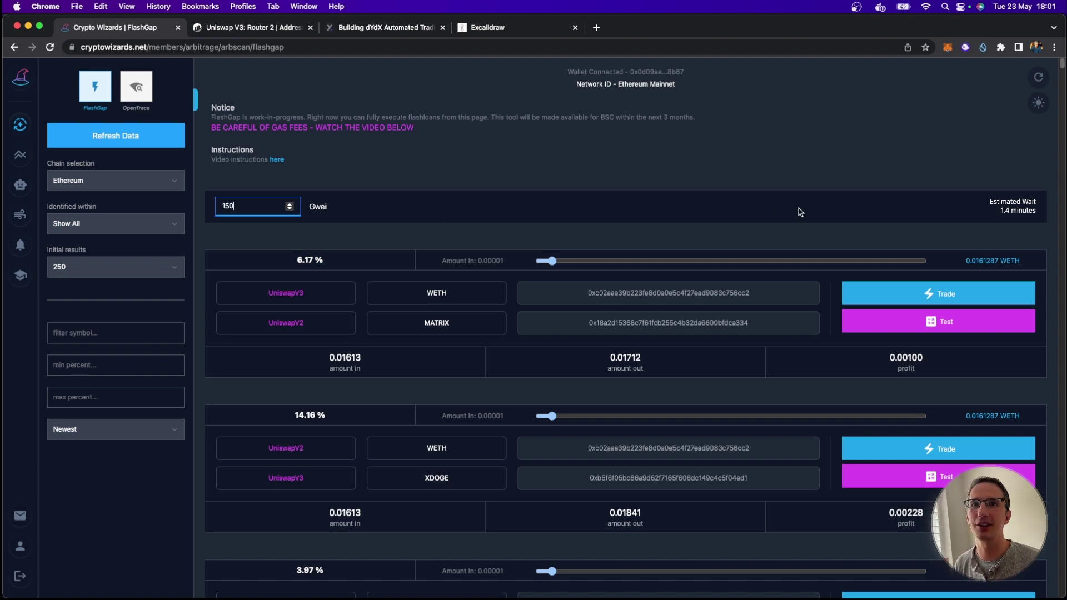
pyautogui.click(822, 213)
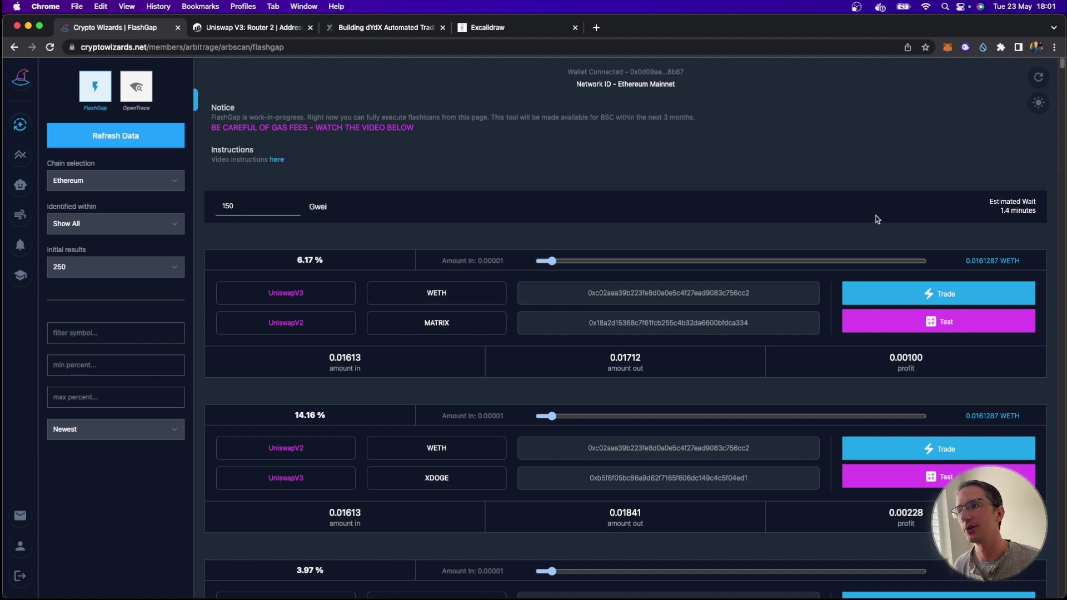
pyautogui.click(948, 47)
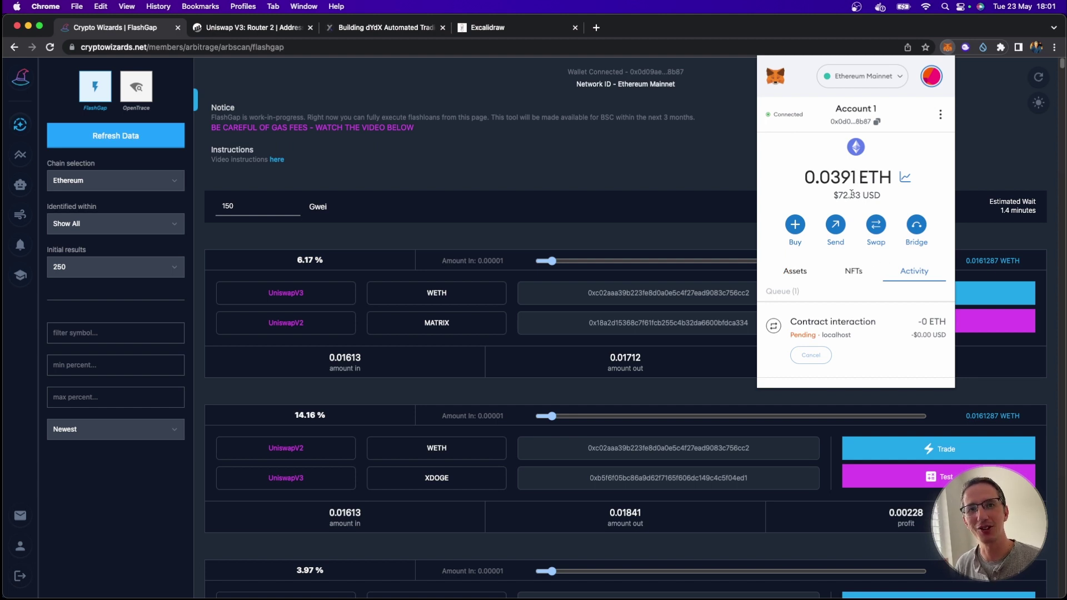
pyautogui.click(647, 175)
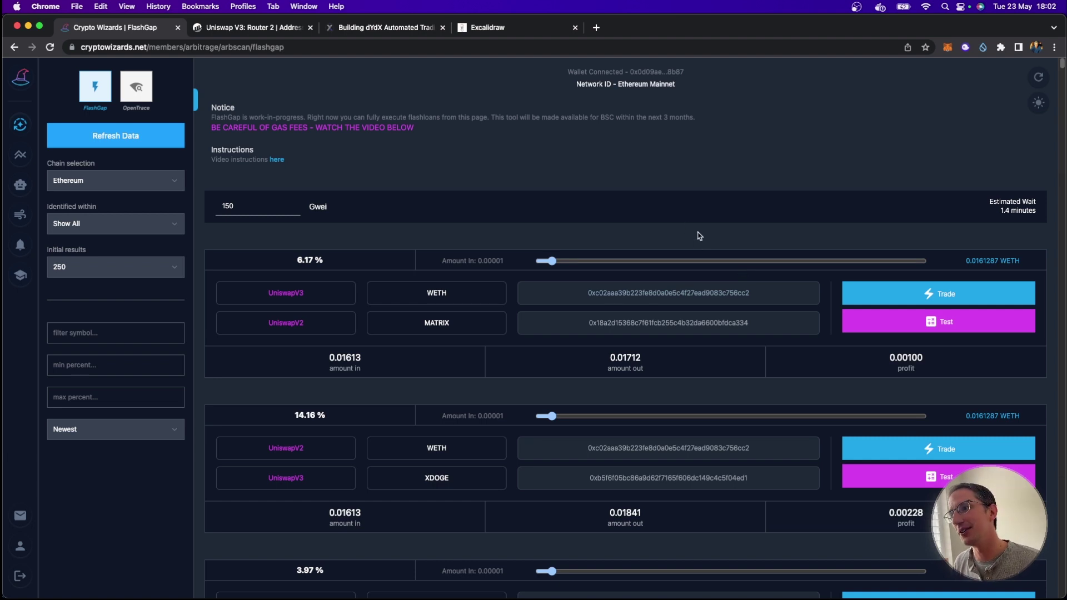
# - Keep 250 initial results and any-time detection, and sort routes by Highest Percent
pyautogui.scroll(-1, 699, 238)
pyautogui.scroll(1, 478, 244)
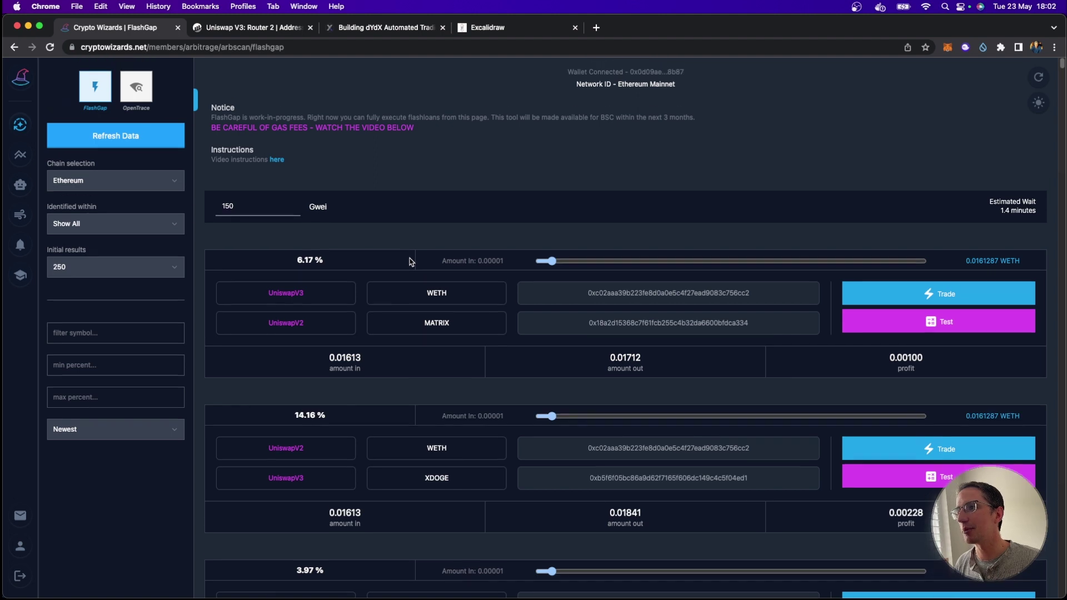
pyautogui.click(146, 269)
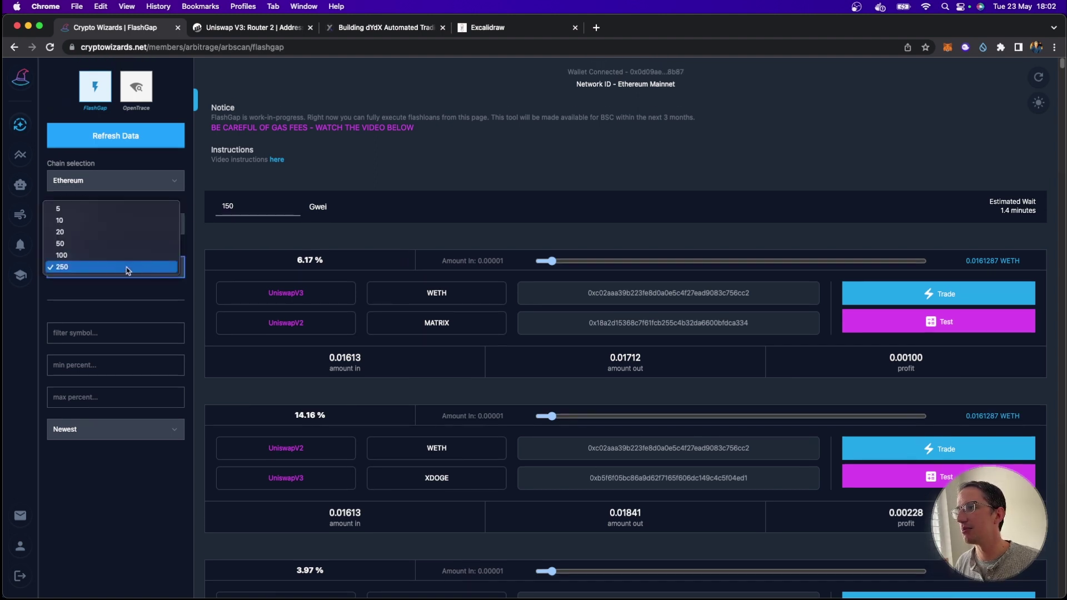
pyautogui.click(68, 269)
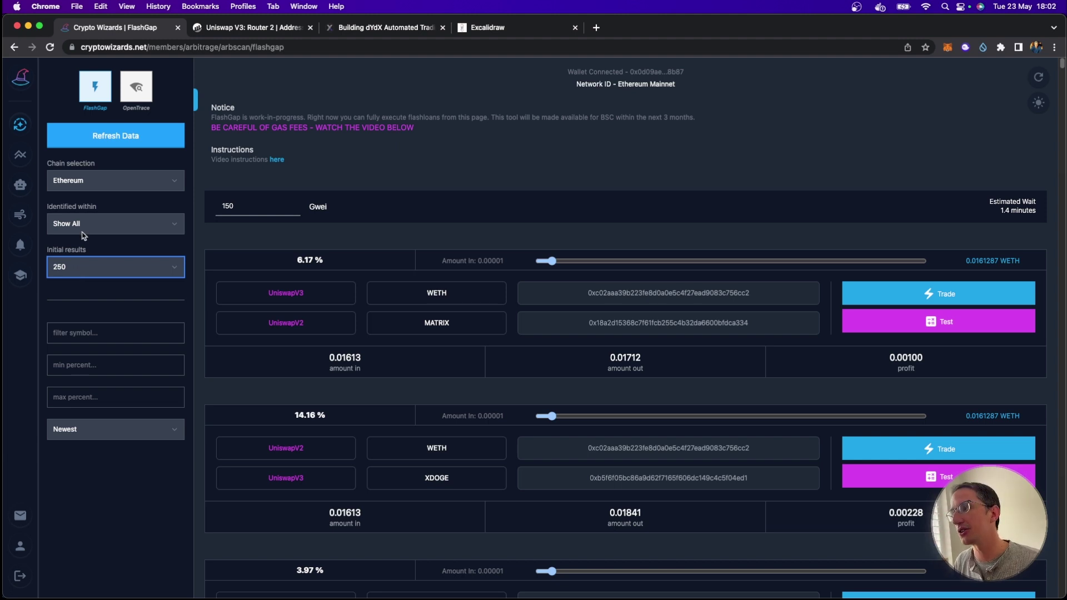
pyautogui.click(83, 232)
pyautogui.click(99, 247)
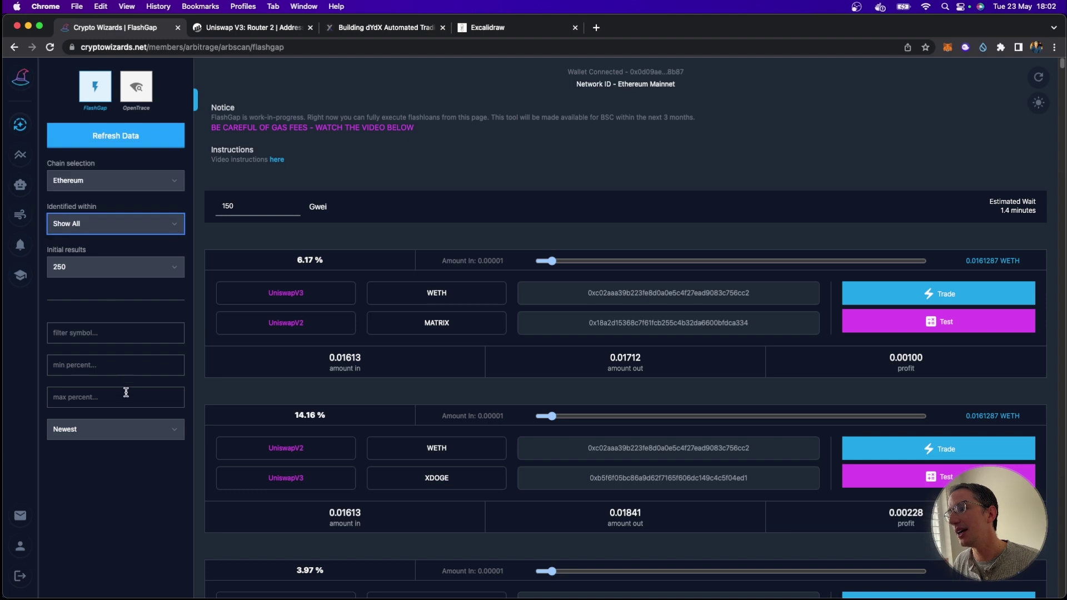
pyautogui.click(126, 433)
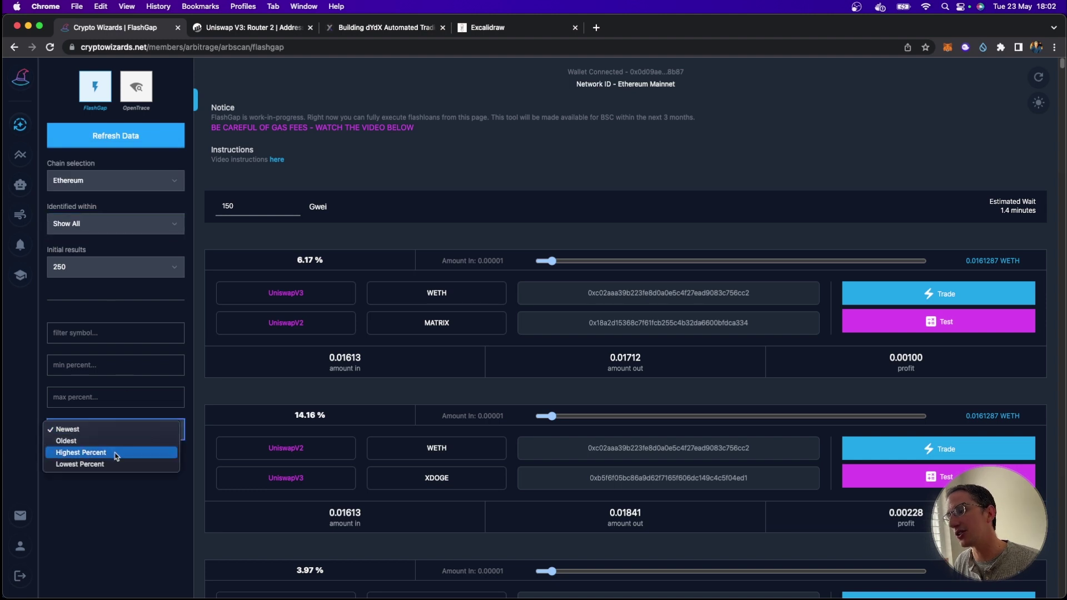
pyautogui.click(116, 453)
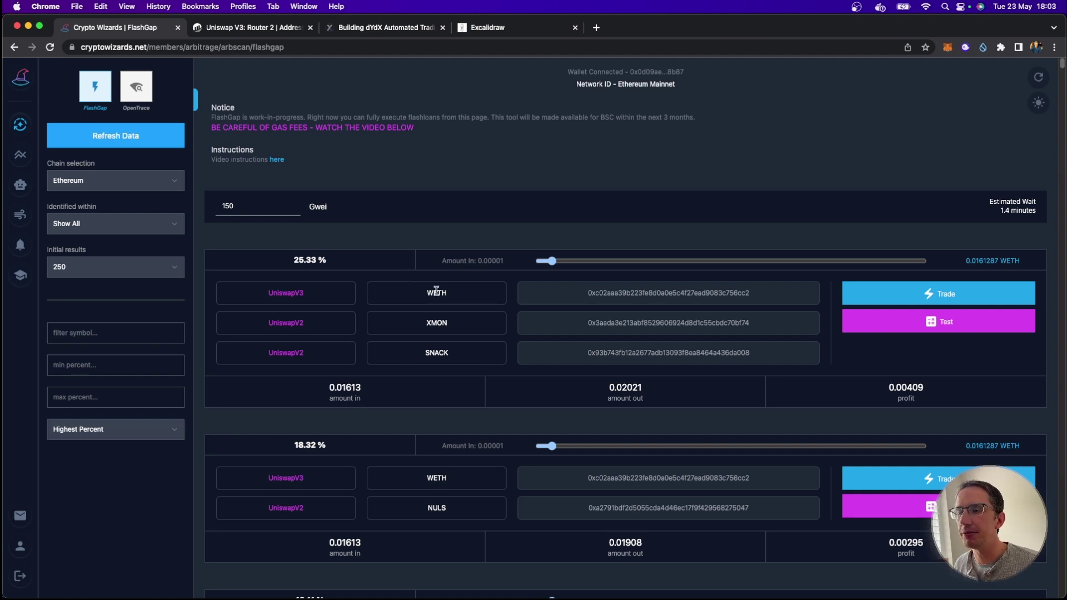
pyautogui.moveTo(423, 295); pyautogui.dragTo(464, 298)
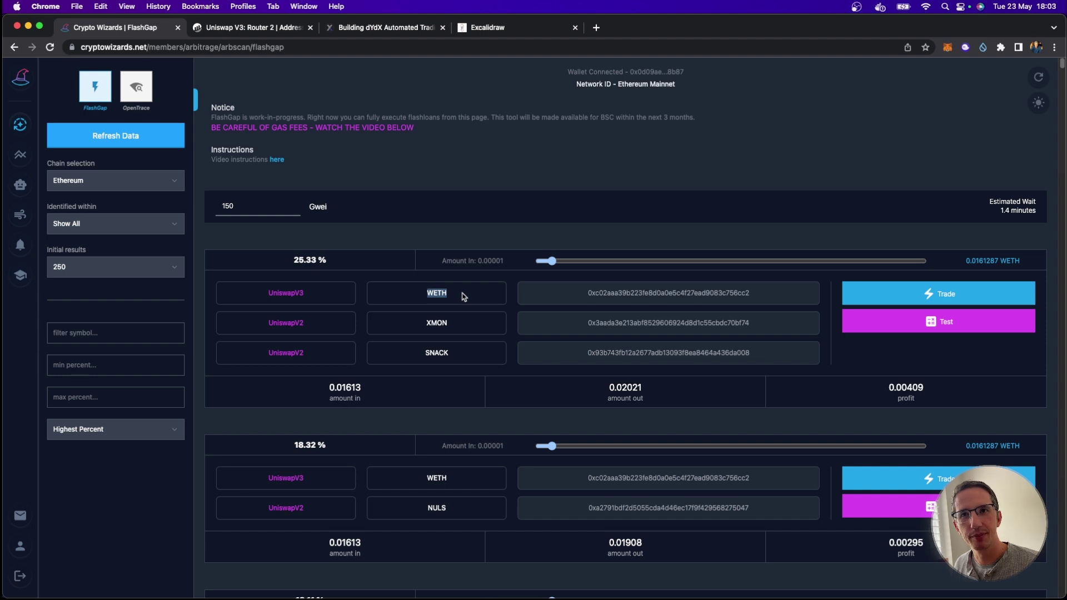
pyautogui.click(345, 389)
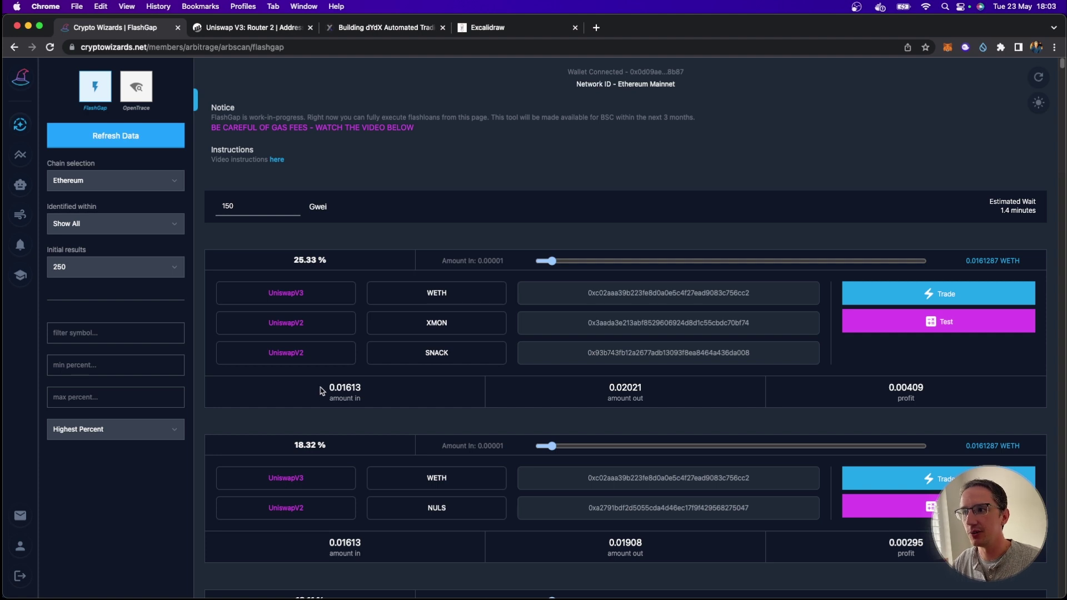
pyautogui.moveTo(320, 391); pyautogui.dragTo(371, 390)
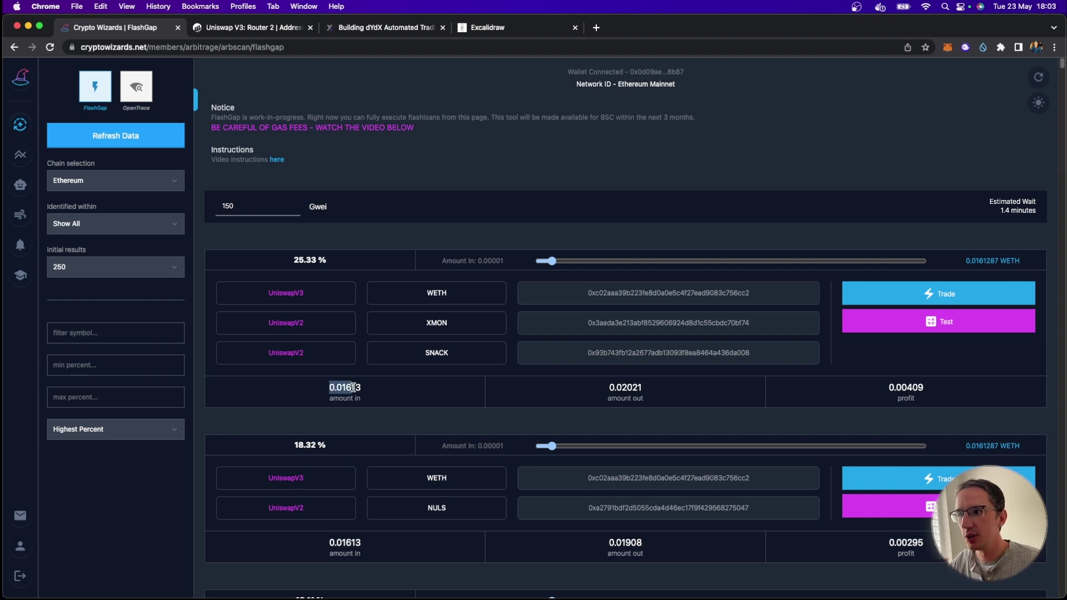
pyautogui.click(414, 296)
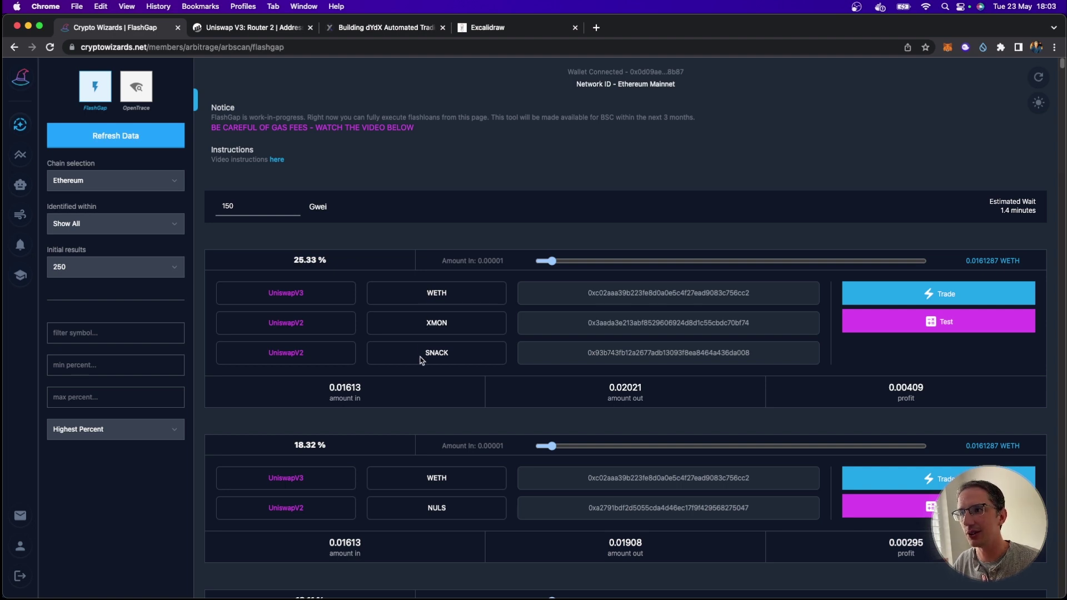
pyautogui.moveTo(416, 296); pyautogui.dragTo(477, 299)
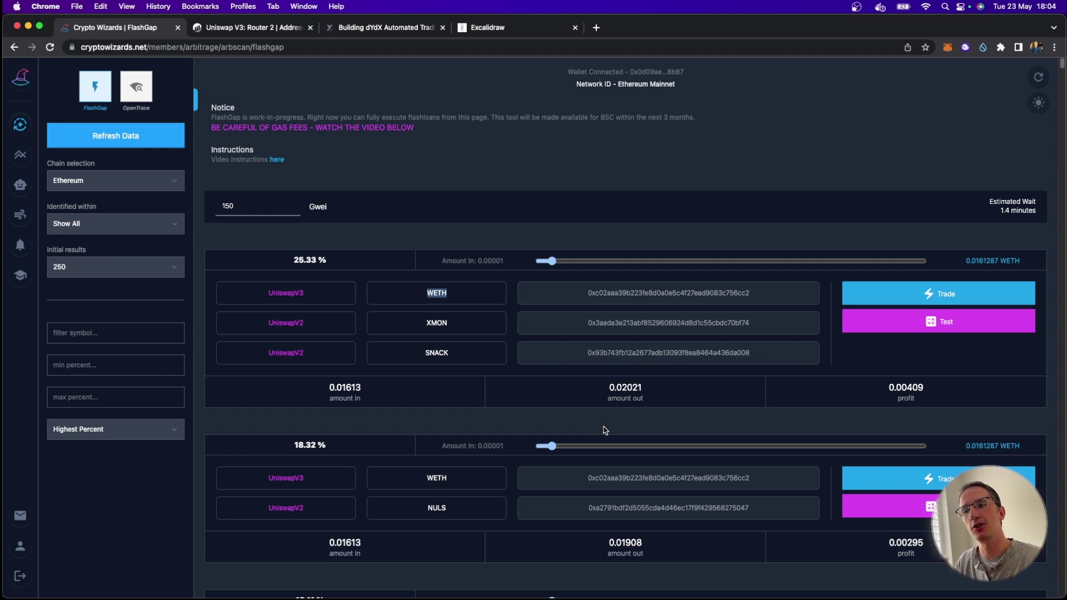
pyautogui.click(483, 298)
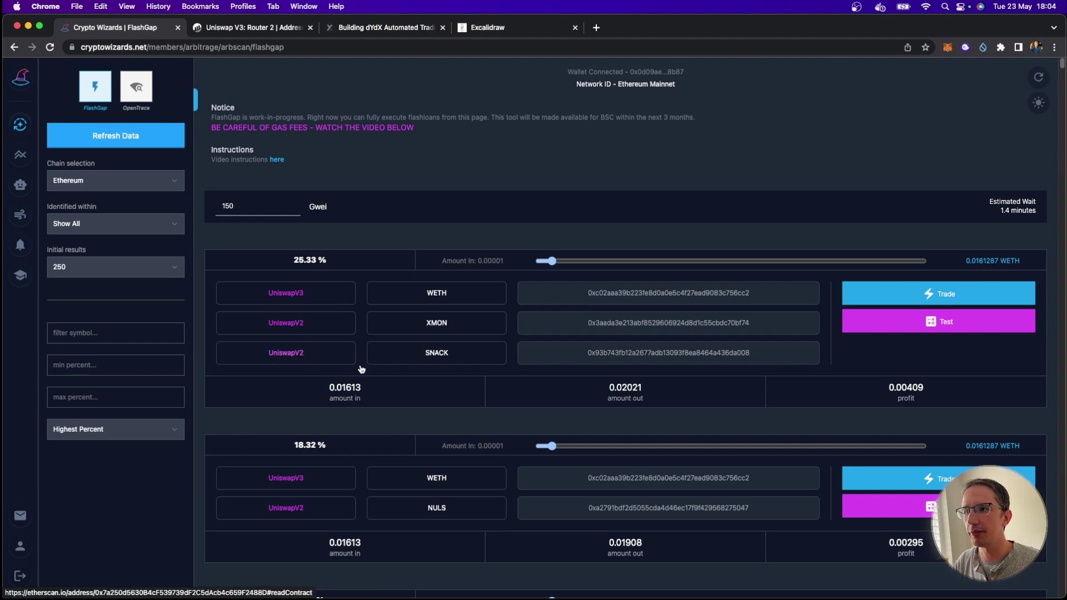
pyautogui.doubleClick(427, 352)
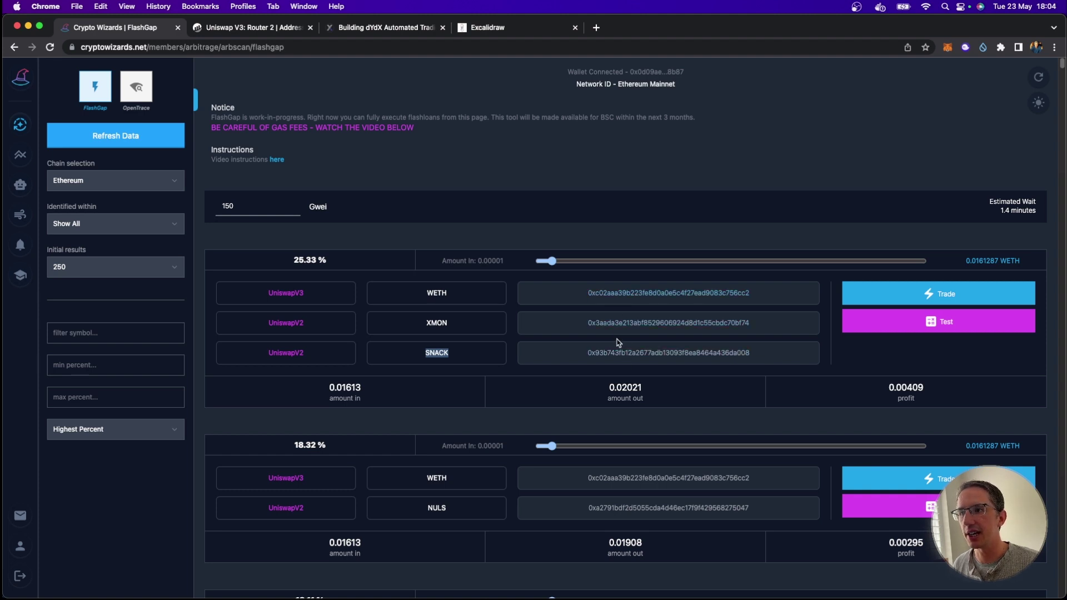
pyautogui.moveTo(488, 386); pyautogui.dragTo(324, 391)
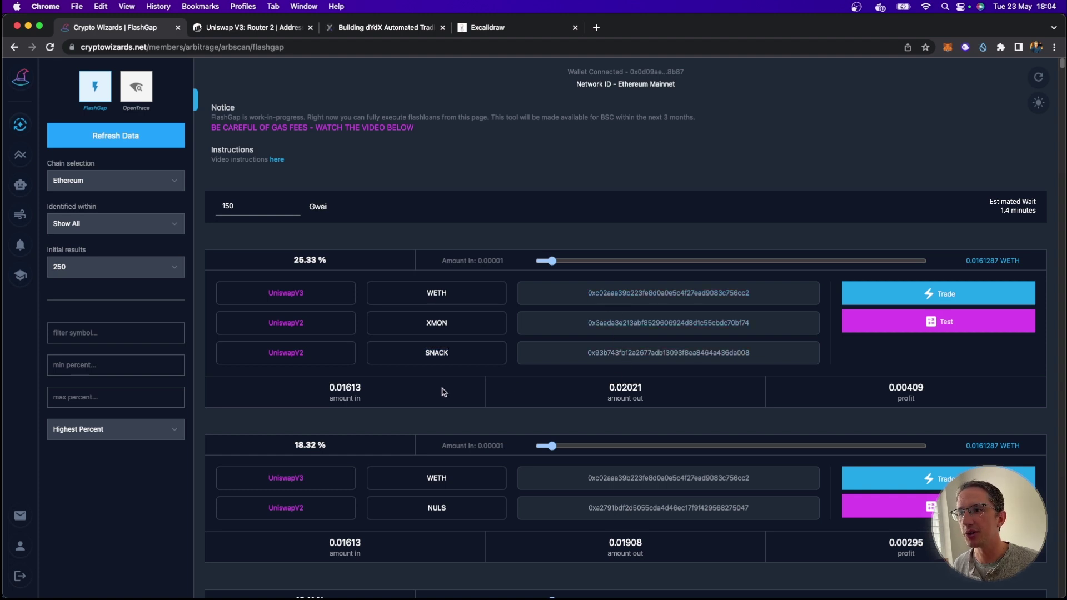
pyautogui.click(324, 392)
pyautogui.moveTo(607, 387); pyautogui.dragTo(662, 392)
pyautogui.click(660, 392)
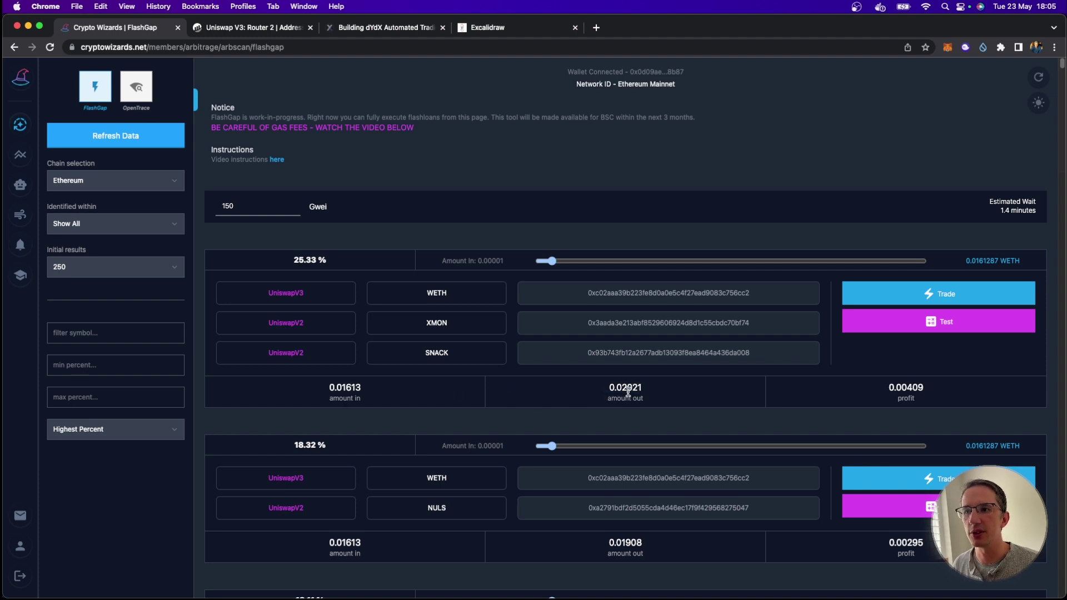
pyautogui.moveTo(649, 392)
pyautogui.mouseDown()
pyautogui.moveTo(609, 389)
pyautogui.moveTo(650, 392)
pyautogui.mouseUp()
pyautogui.click(609, 389)
pyautogui.click(650, 392)
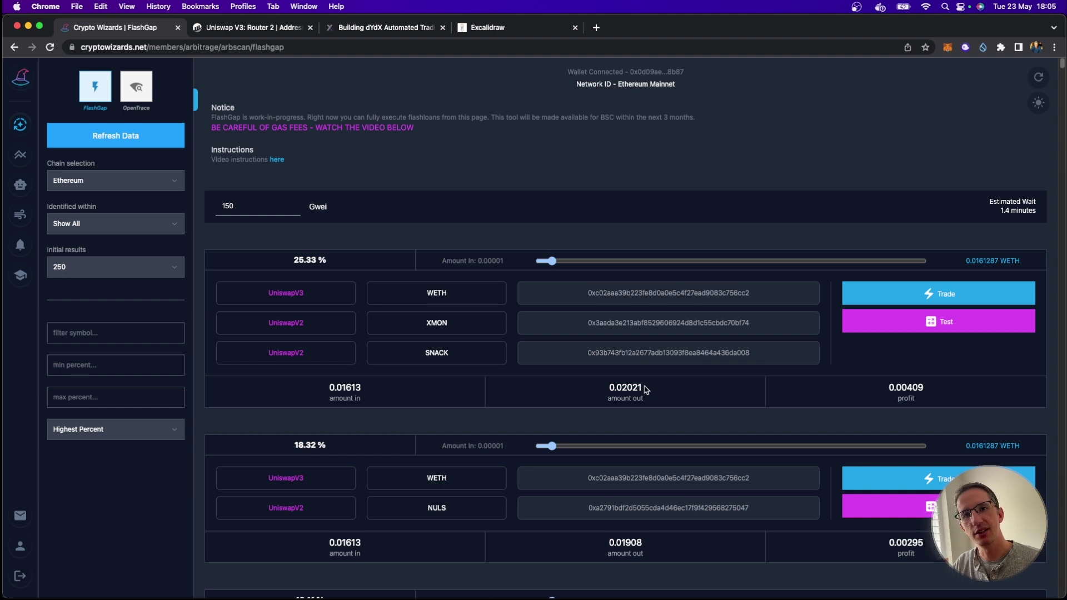
pyautogui.moveTo(646, 389); pyautogui.dragTo(593, 391)
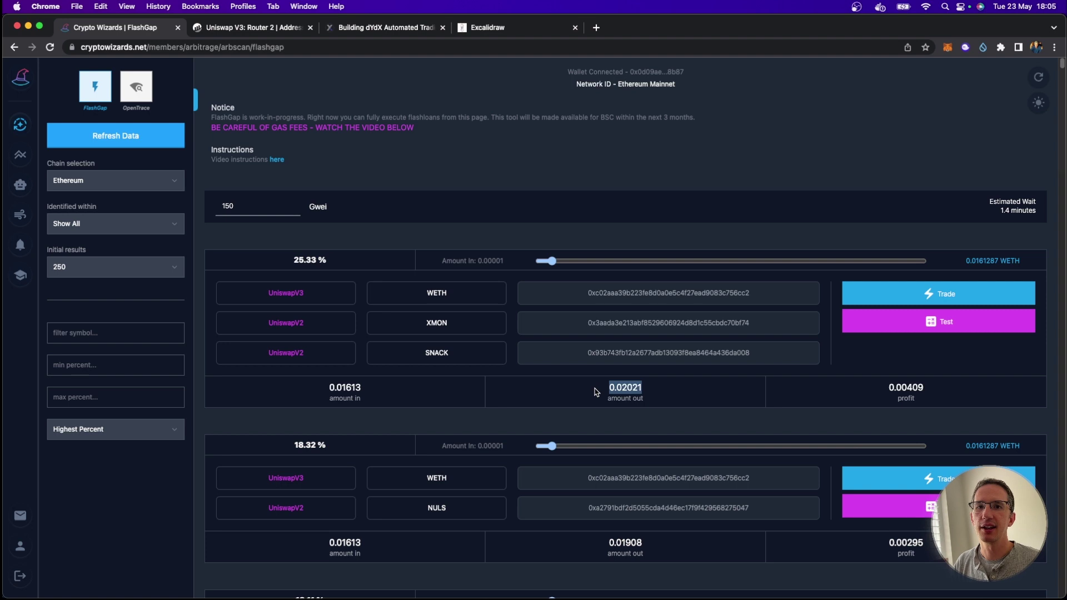
# - Test the top 25.33% route and highlight its 0.00409 profit
pyautogui.click(596, 392)
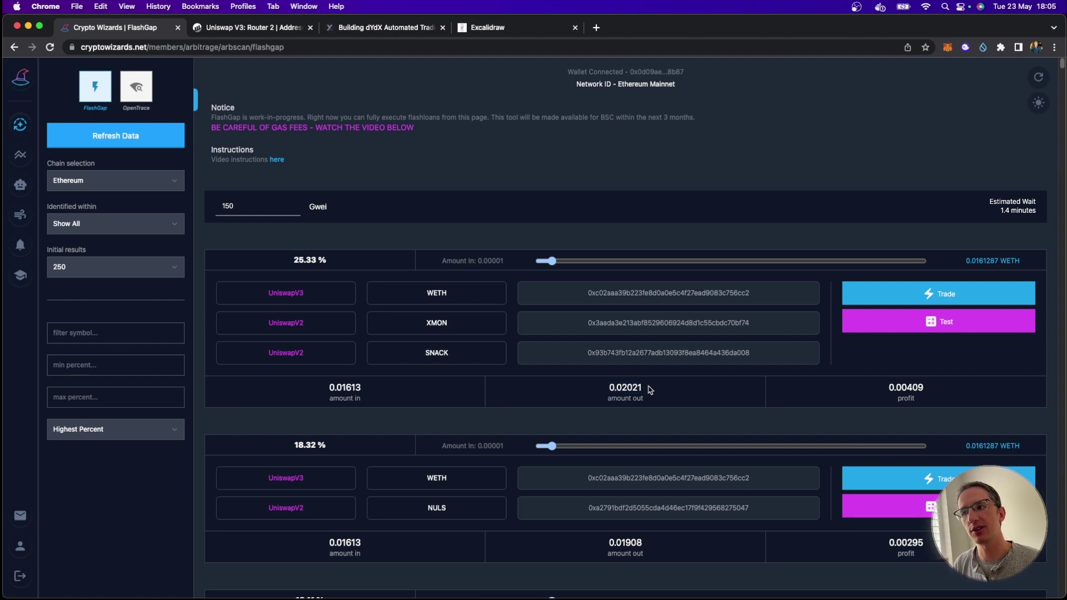
pyautogui.click(876, 315)
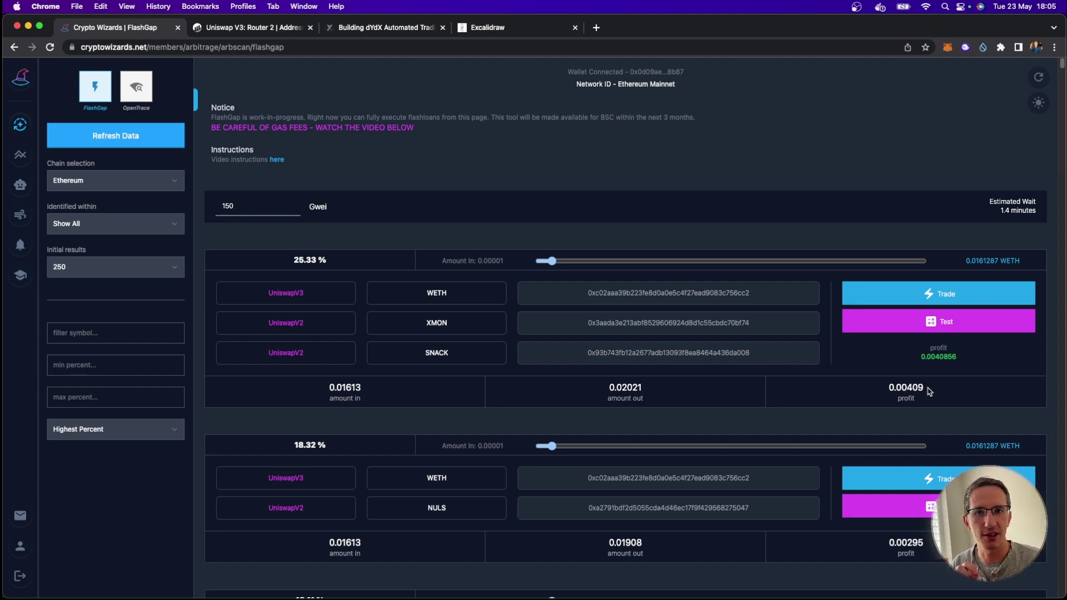
pyautogui.moveTo(927, 389); pyautogui.dragTo(892, 389)
pyautogui.click(920, 362)
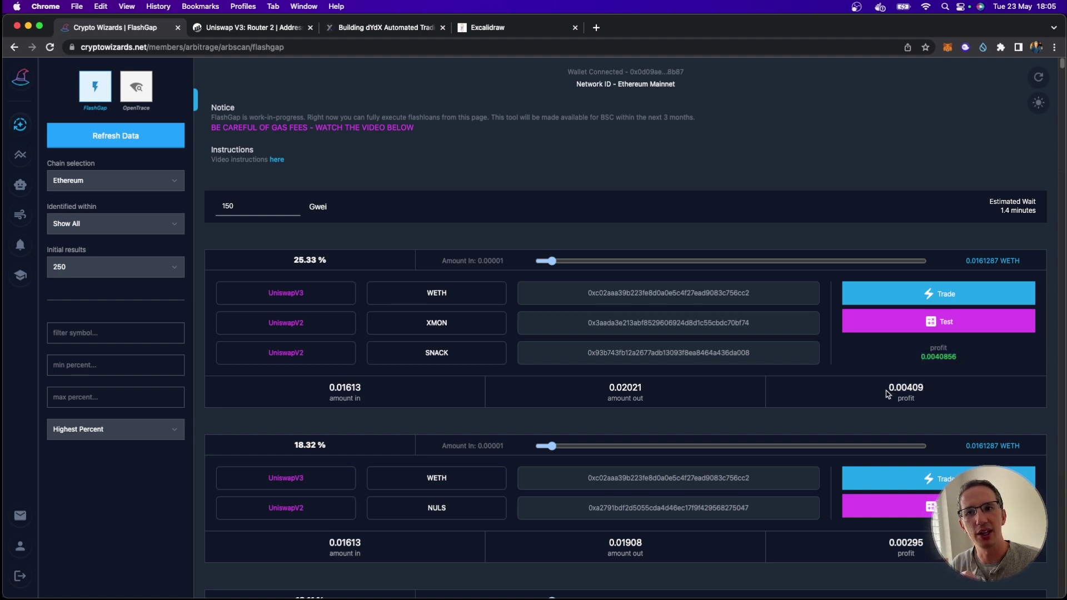
pyautogui.moveTo(889, 393); pyautogui.dragTo(928, 392)
pyautogui.click(930, 393)
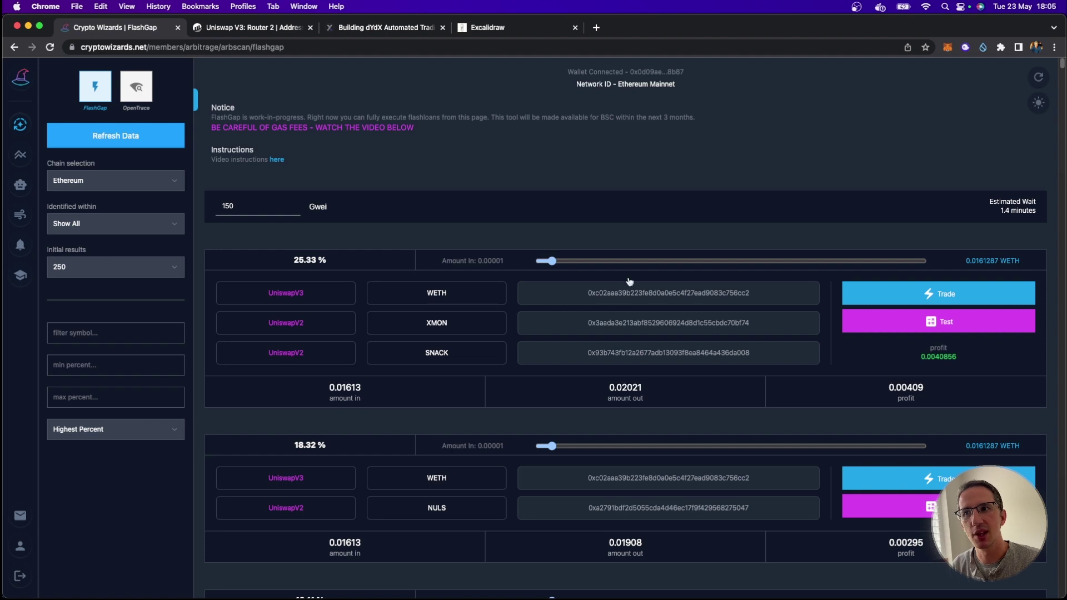
# - Test the top route at 0.0221 and 0.2041 WETH, then lower it to 0.0261
pyautogui.moveTo(551, 261); pyautogui.dragTo(557, 261)
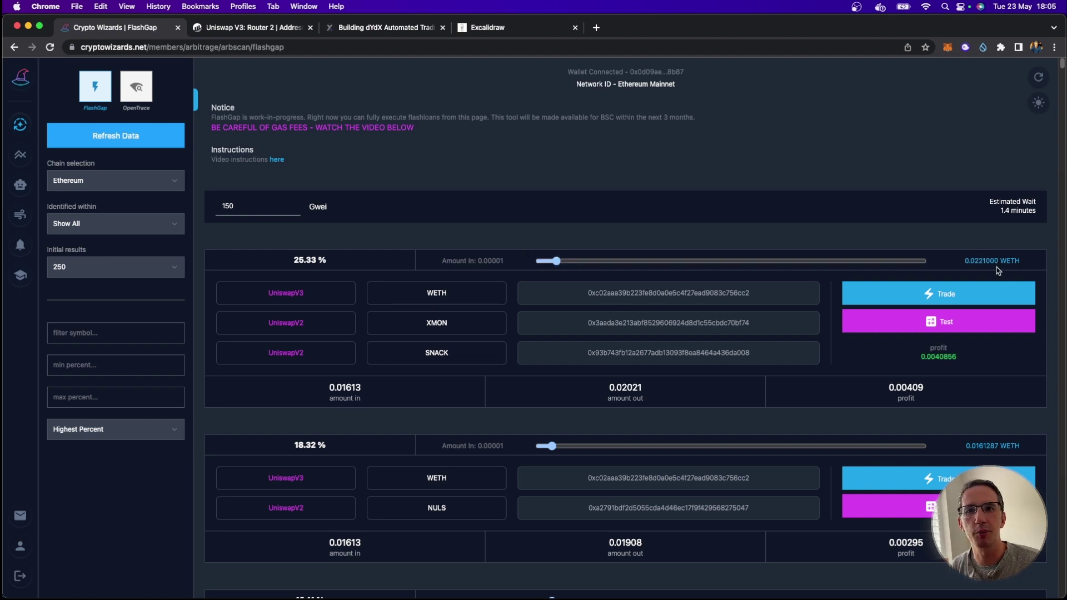
pyautogui.click(952, 326)
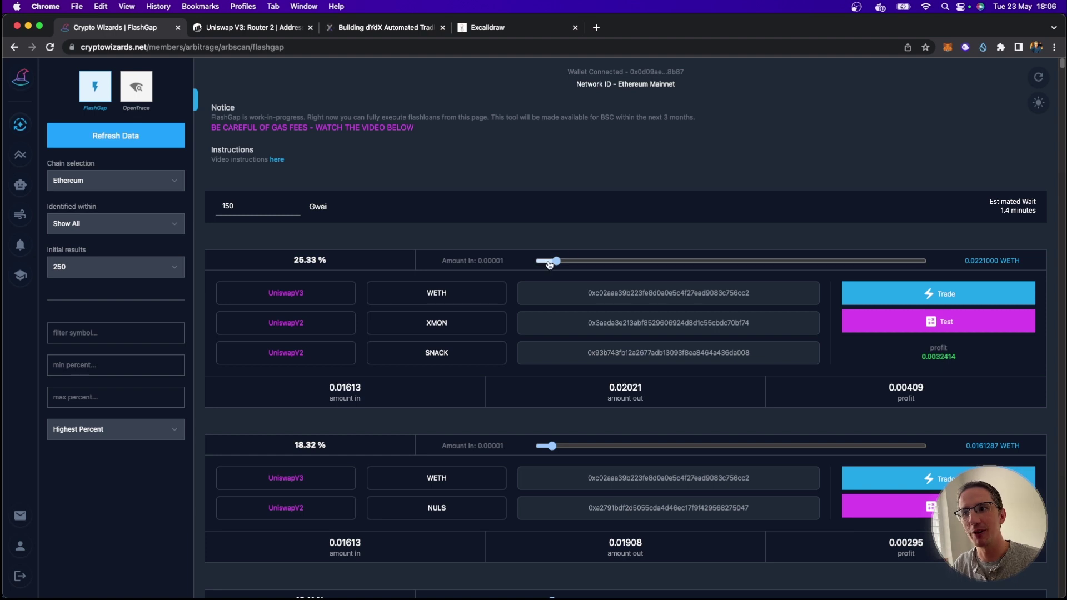
pyautogui.moveTo(557, 261); pyautogui.dragTo(695, 261)
pyautogui.click(964, 325)
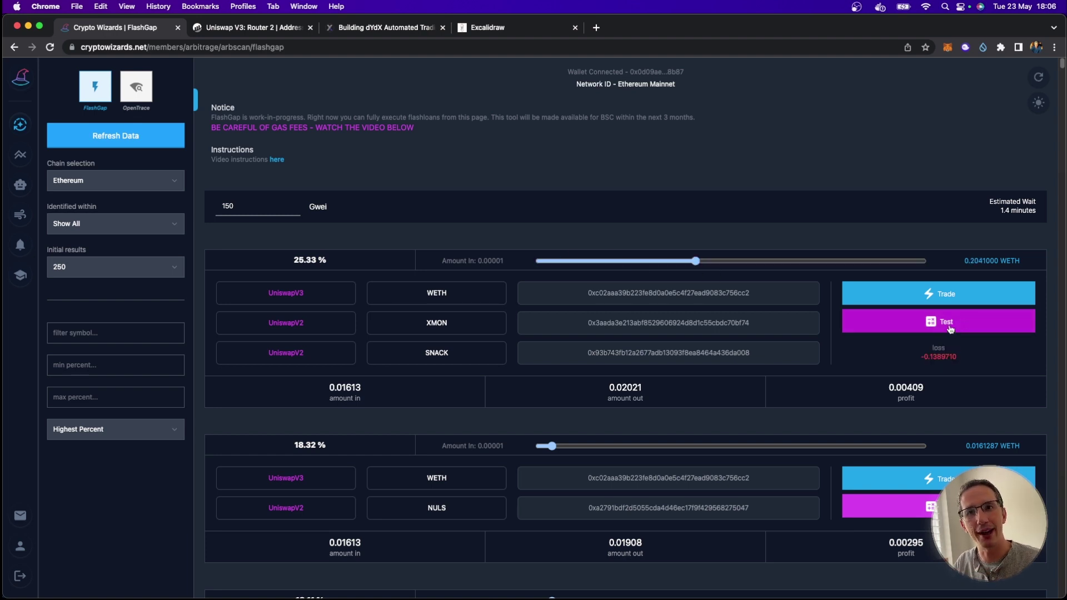
pyautogui.moveTo(696, 262); pyautogui.dragTo(563, 262)
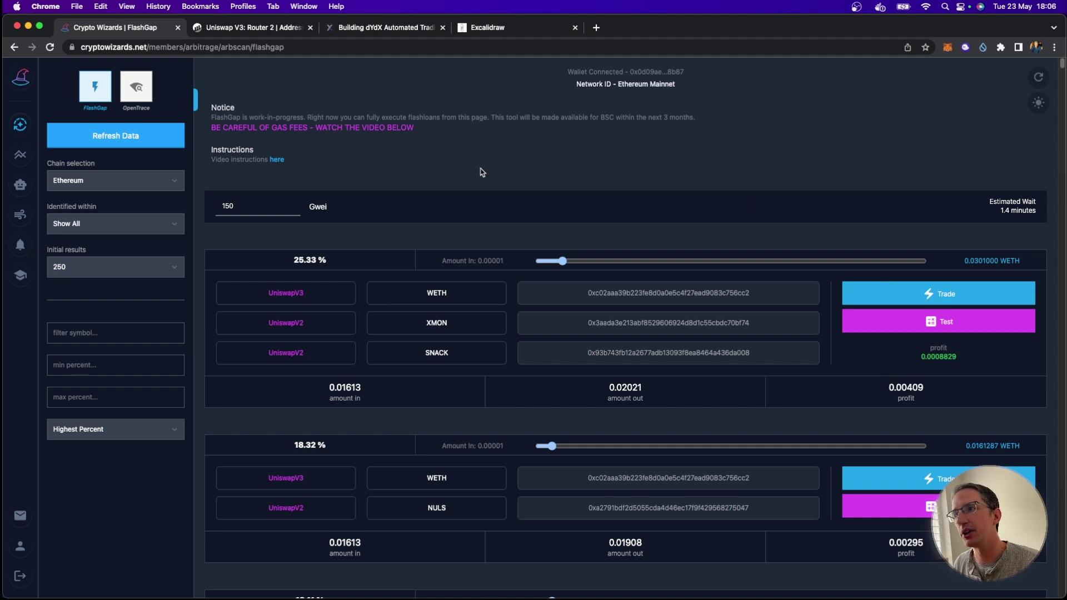
# - Try amounts of 0.1561 and 0.1981 WETH, finally setting 0.0331 WETH
pyautogui.moveTo(421, 128); pyautogui.dragTo(211, 123)
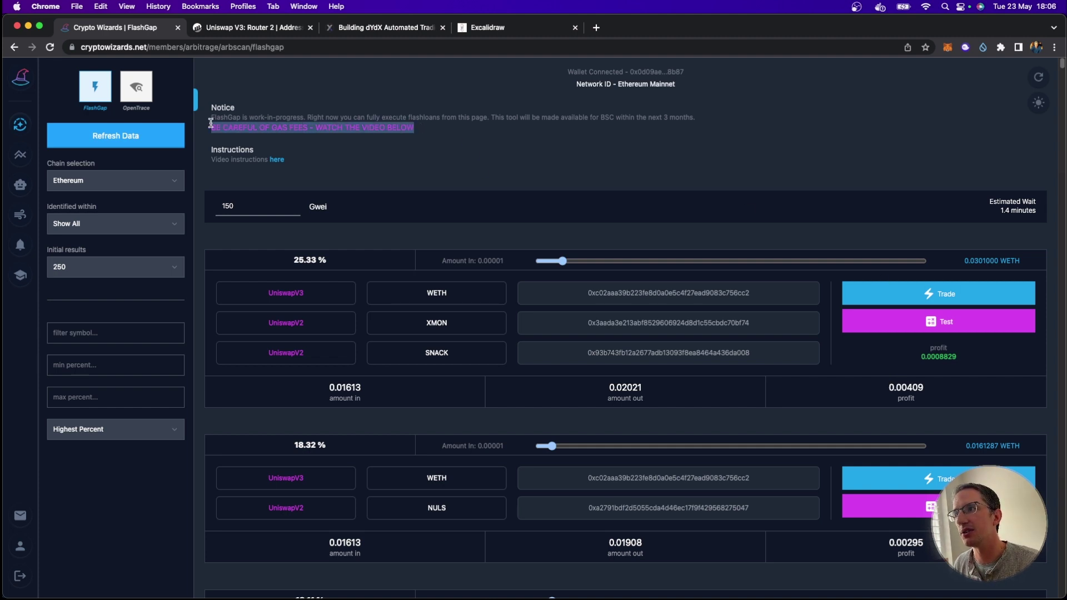
pyautogui.click(439, 132)
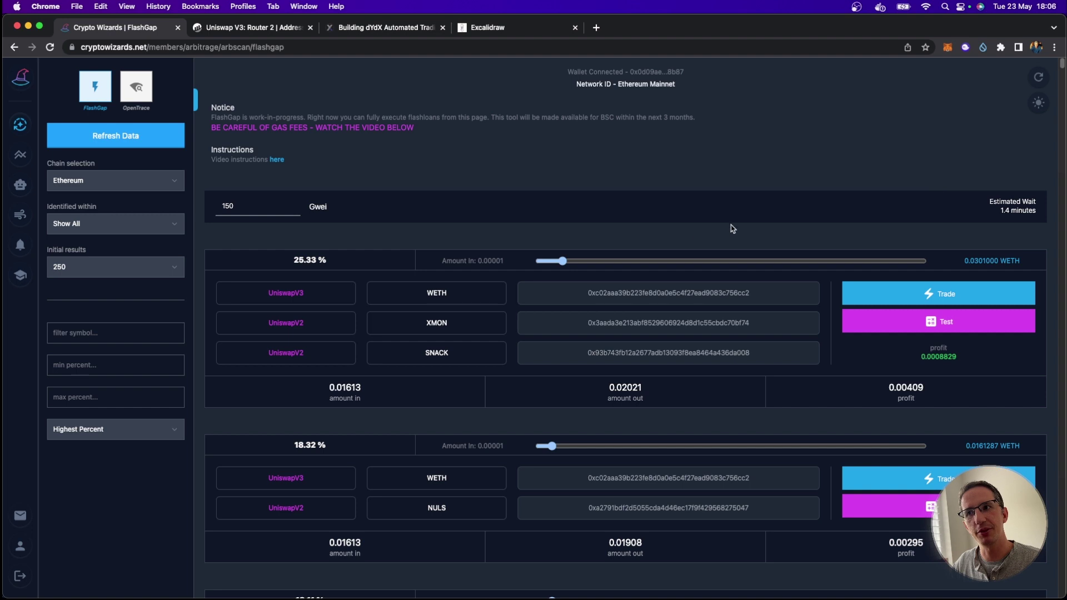
pyautogui.click(659, 261)
pyautogui.moveTo(660, 261); pyautogui.dragTo(691, 261)
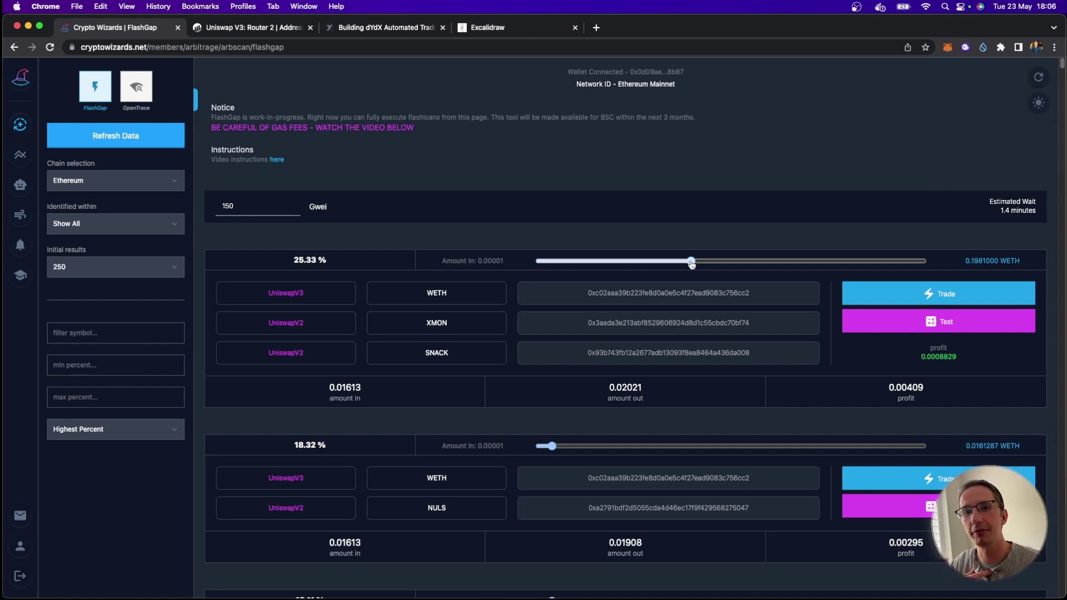
pyautogui.moveTo(691, 263); pyautogui.dragTo(565, 257)
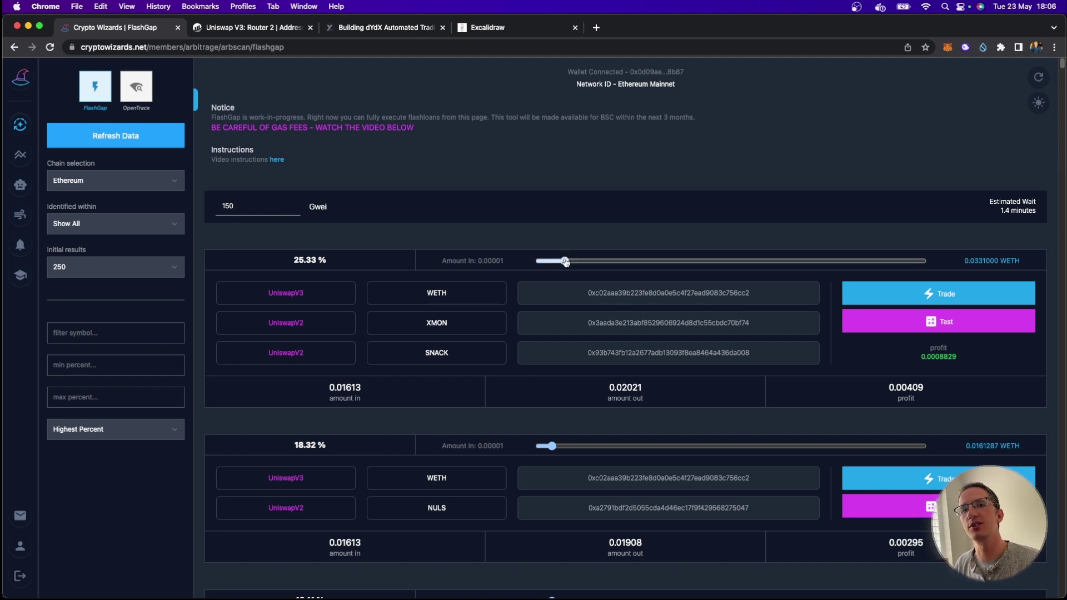
# - Trade the top route at 0.0331 WETH, confirm in MetaMask, and view it on Etherscan
pyautogui.scroll(-3, 565, 262)
pyautogui.scroll(2, 722, 303)
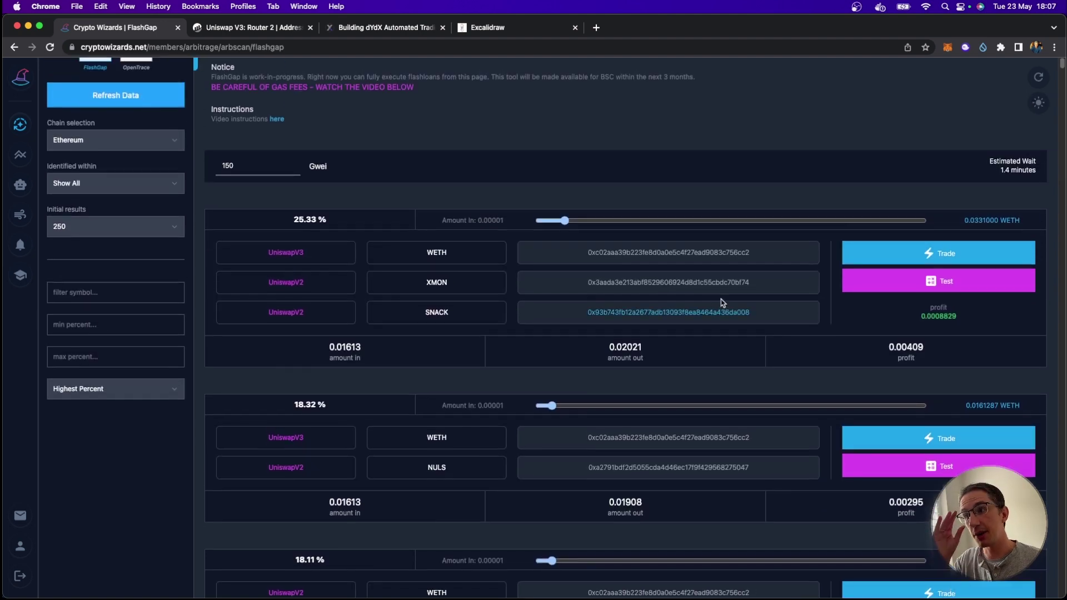
pyautogui.click(944, 254)
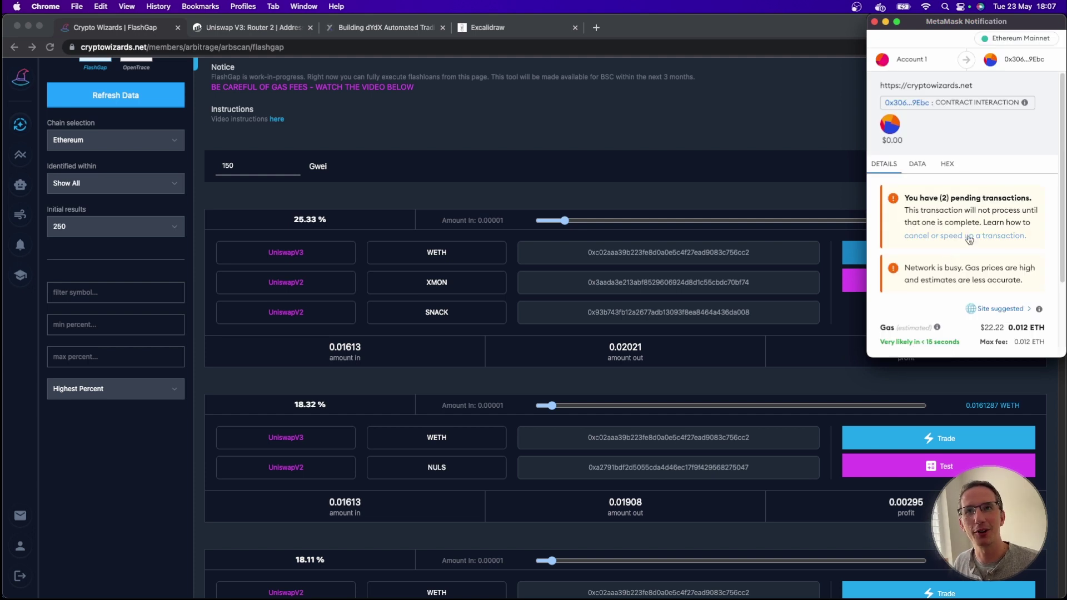
pyautogui.scroll(-3, 951, 233)
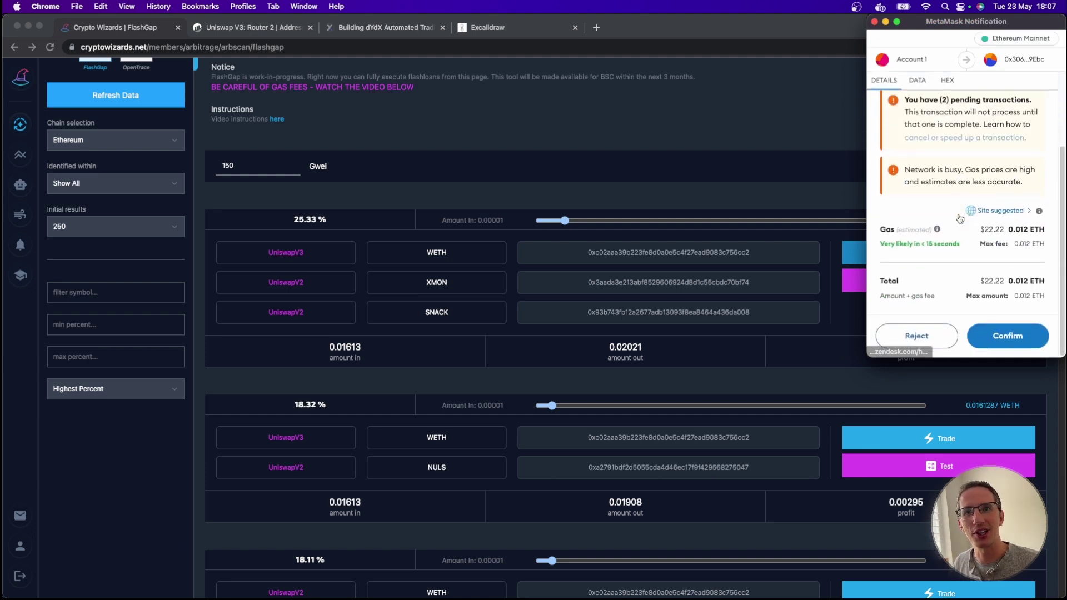
pyautogui.click(995, 335)
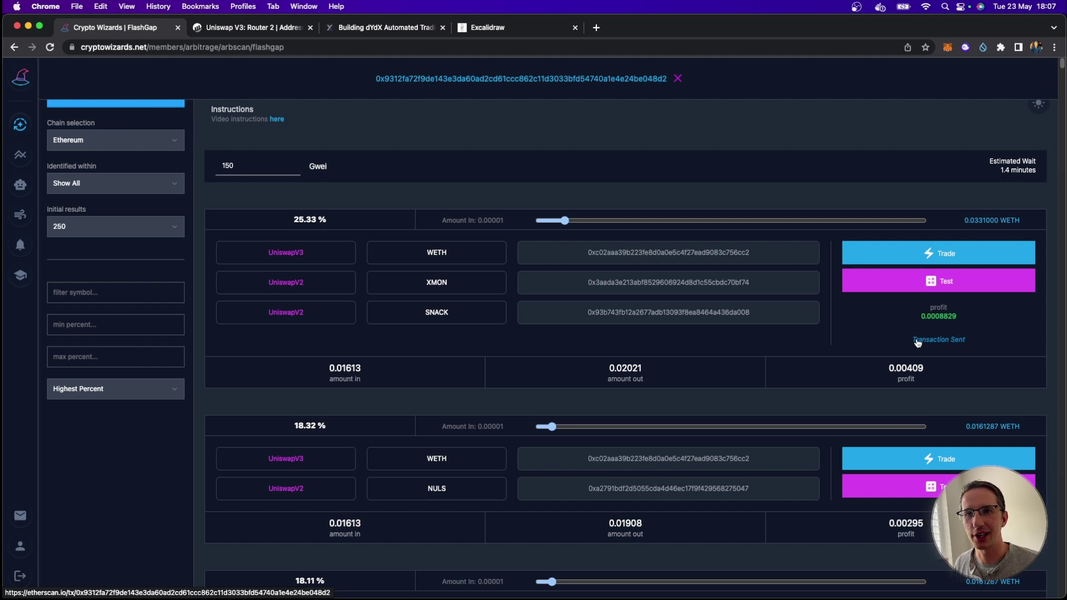
pyautogui.click(517, 79)
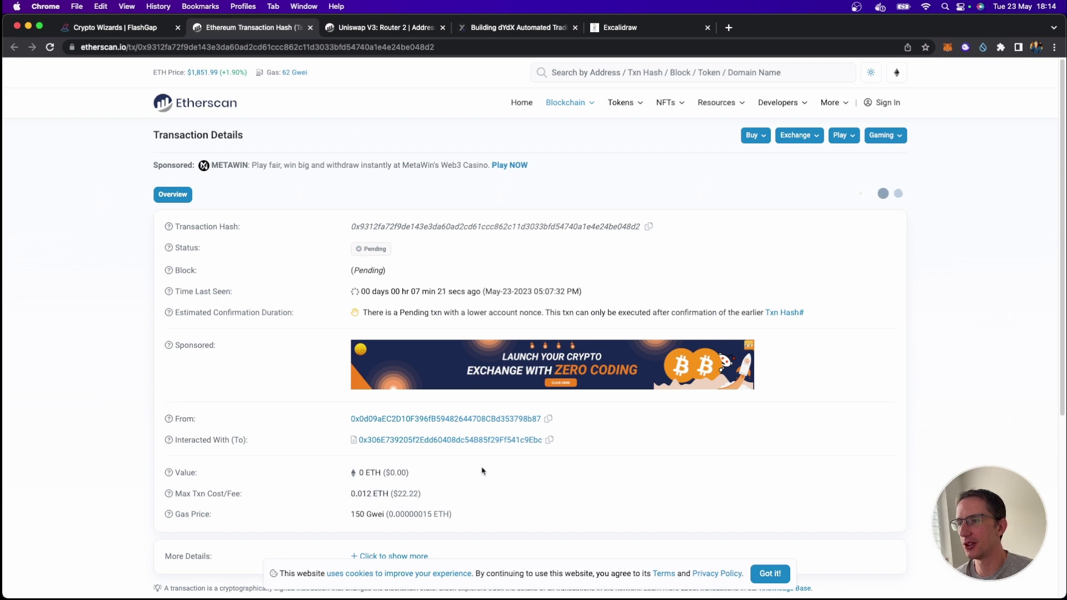
pyautogui.moveTo(419, 493); pyautogui.dragTo(393, 494)
pyautogui.click(445, 496)
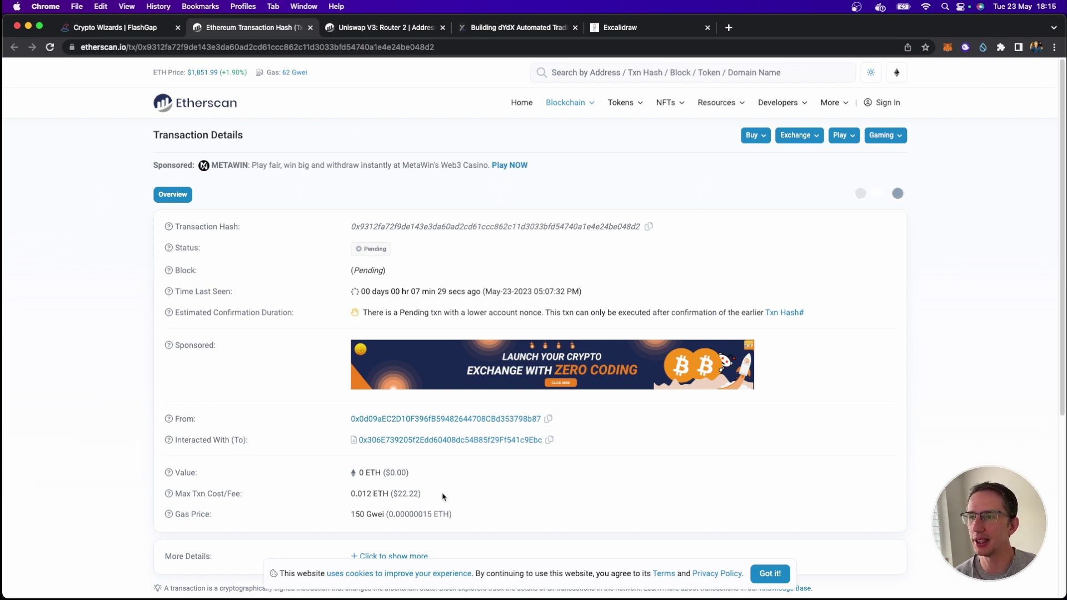
pyautogui.moveTo(350, 514); pyautogui.dragTo(464, 515)
pyautogui.click(446, 515)
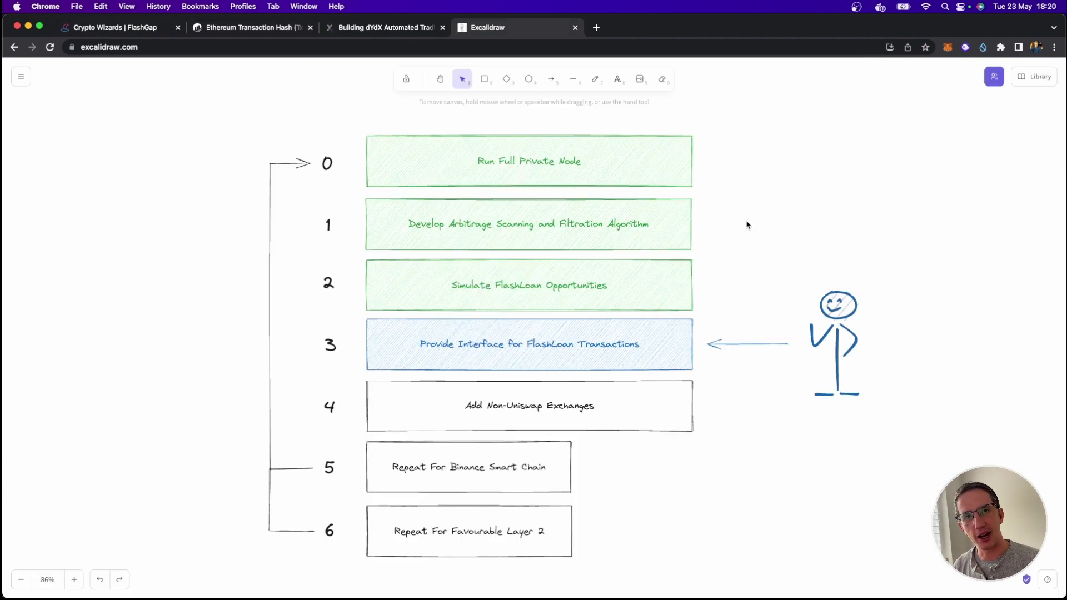
pyautogui.click(660, 151)
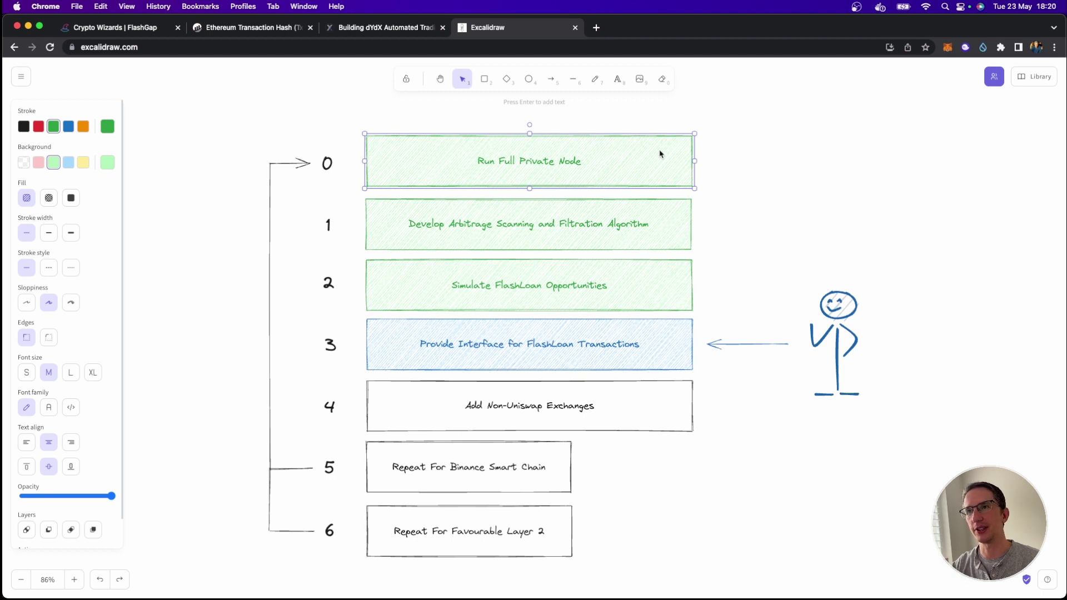
pyautogui.click(672, 223)
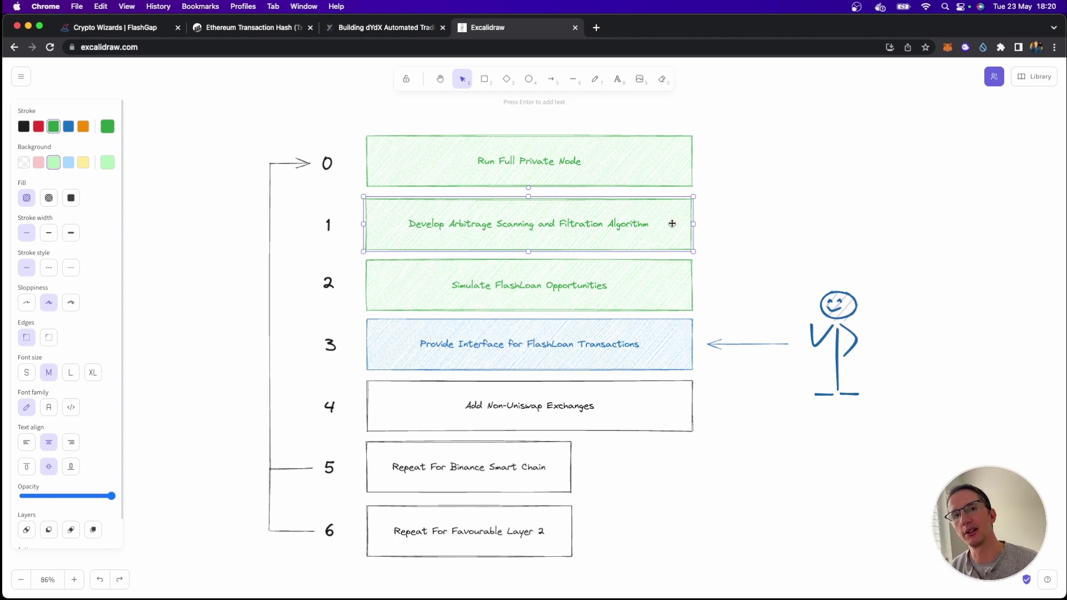
pyautogui.click(149, 31)
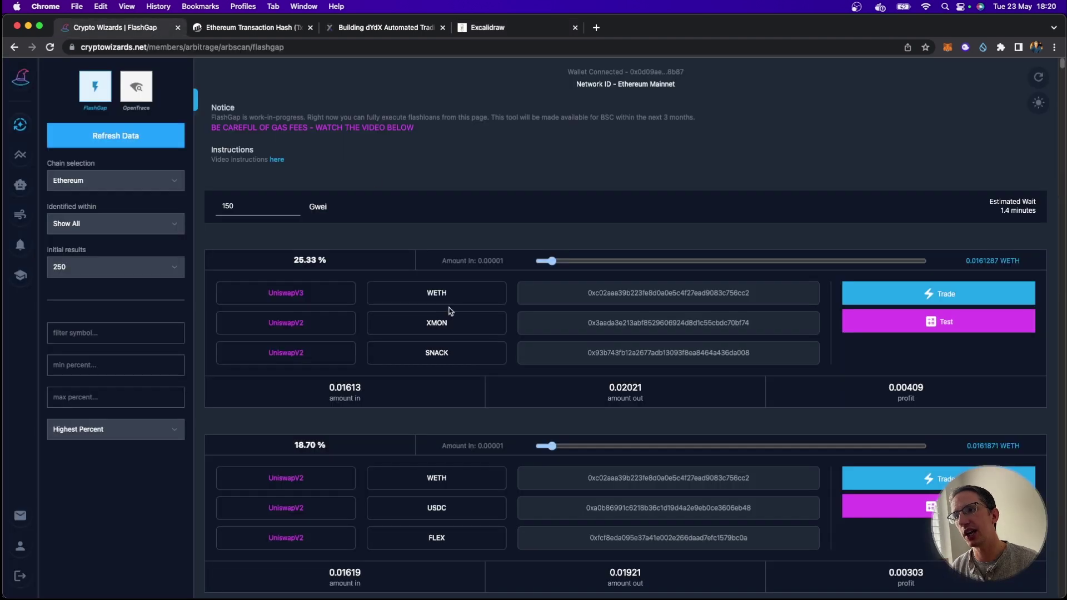
pyautogui.click(544, 28)
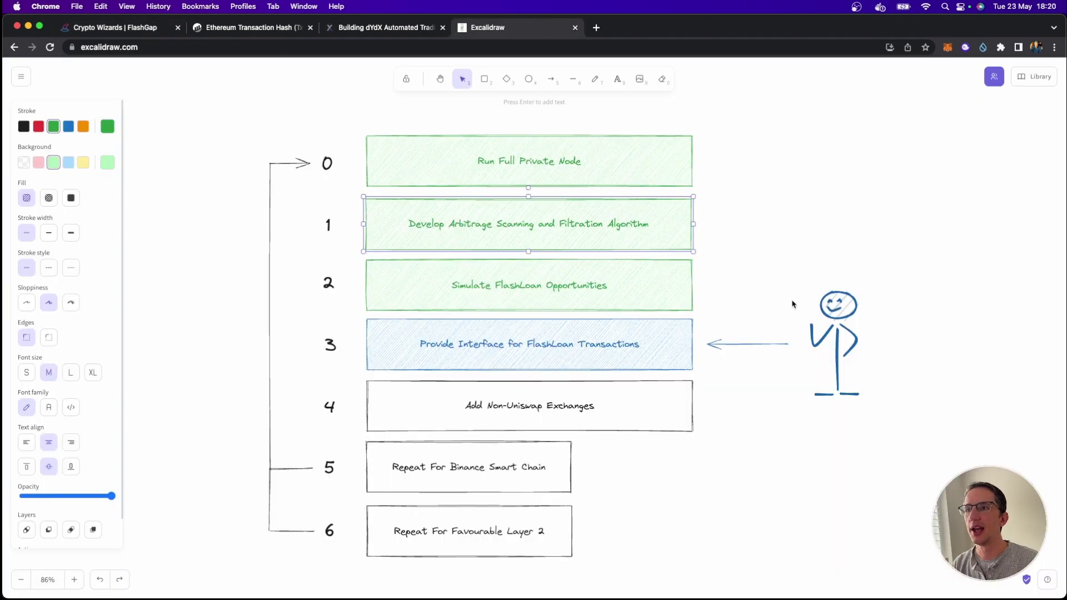
pyautogui.click(629, 309)
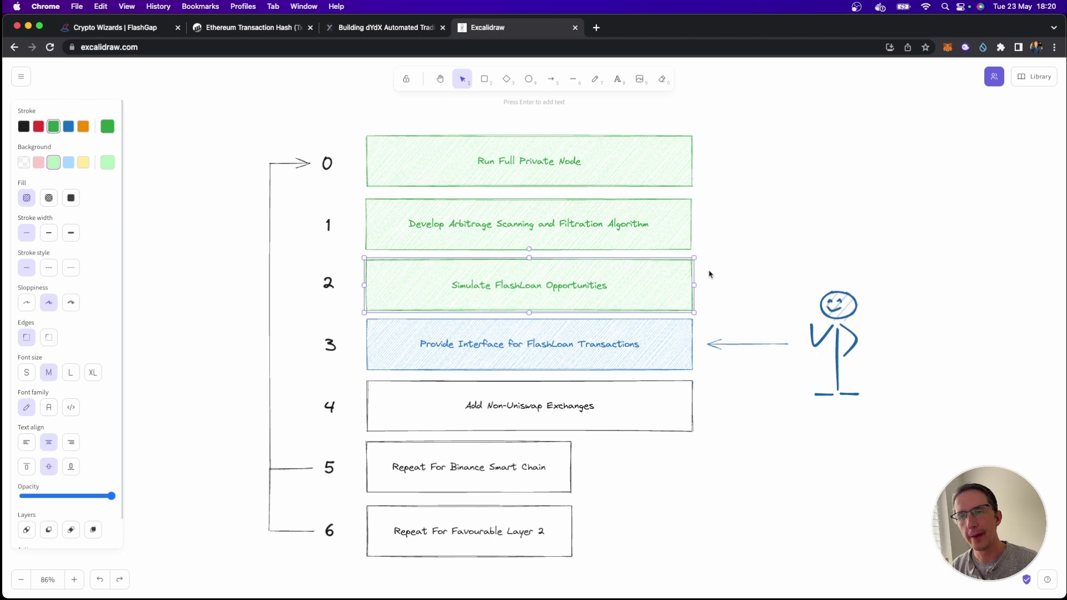
pyautogui.click(712, 273)
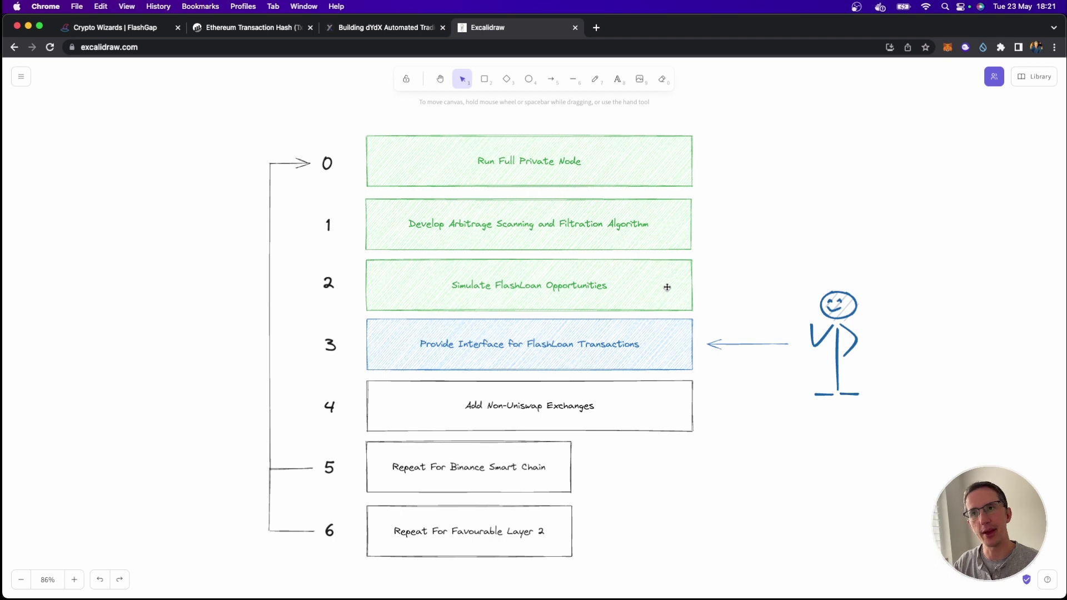
# - Point out roadmap steps 3 and 4, then return to the FlashGap dashboard
pyautogui.click(667, 339)
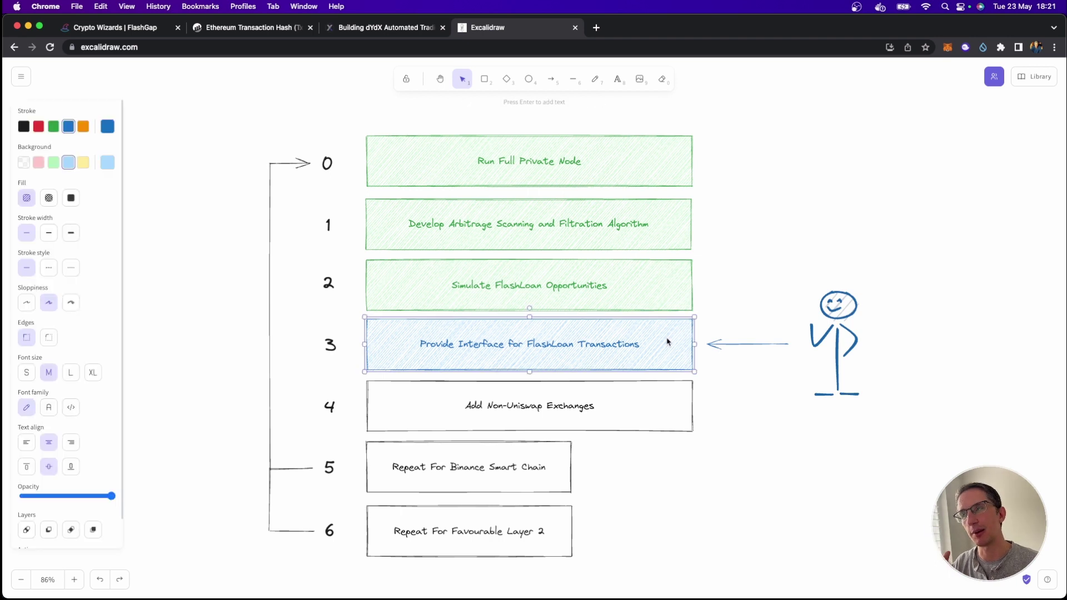
pyautogui.click(134, 31)
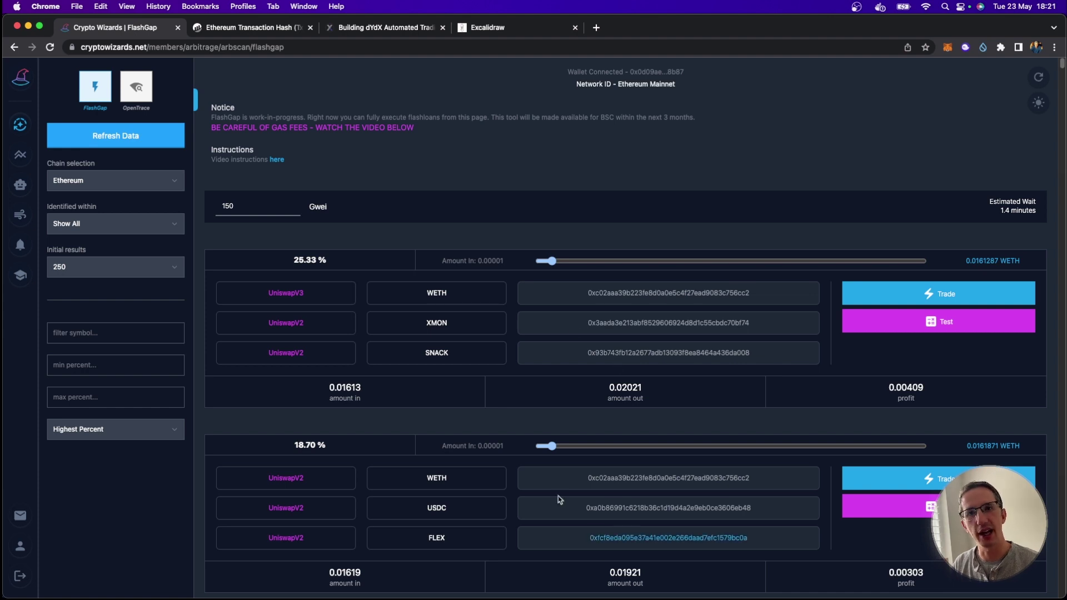
pyautogui.click(488, 31)
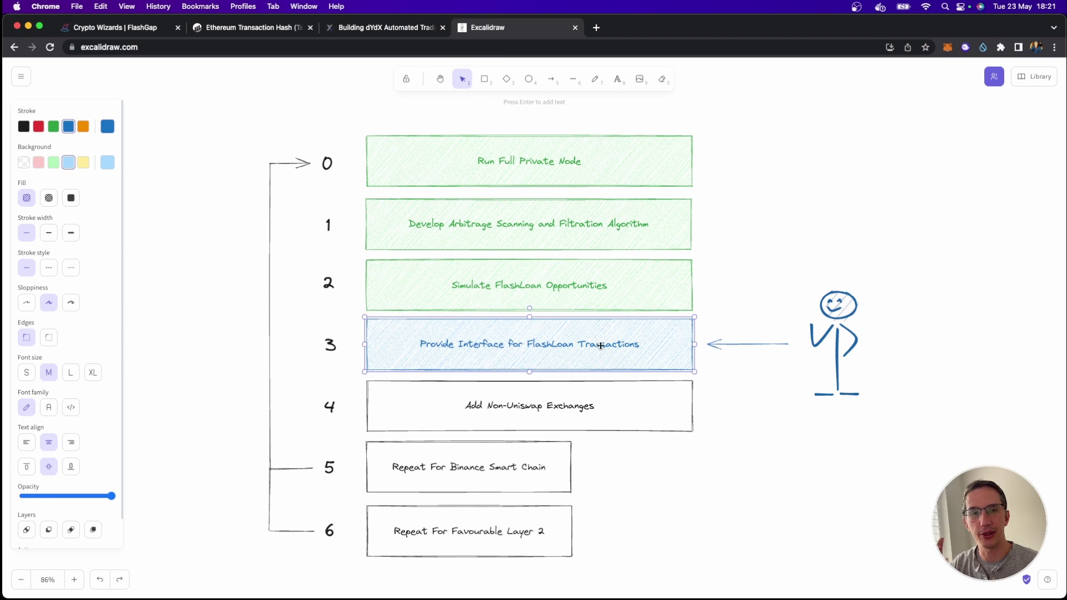
pyautogui.click(118, 30)
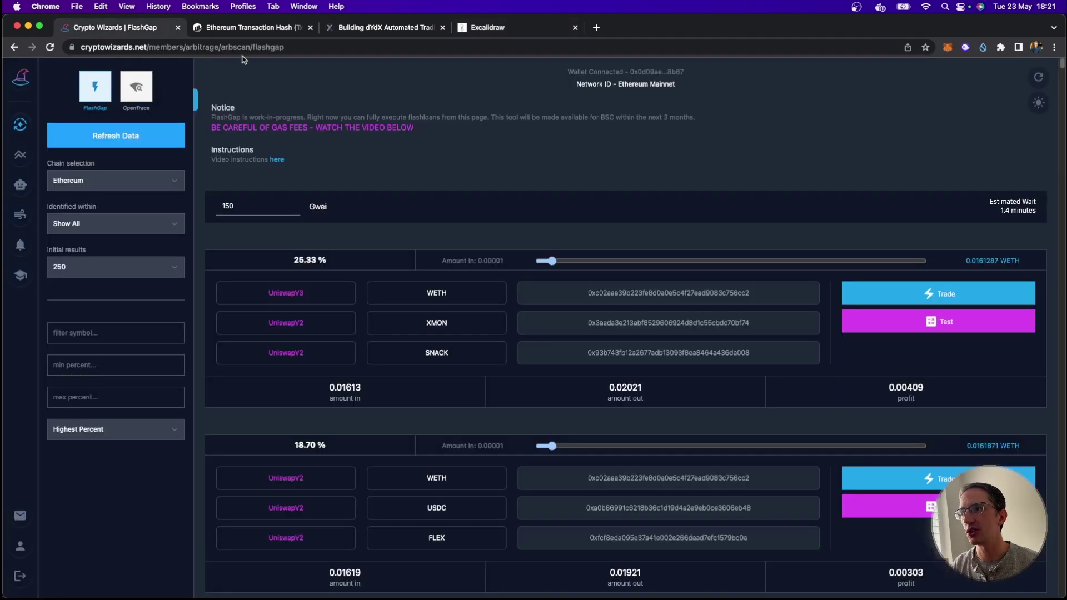
pyautogui.click(517, 27)
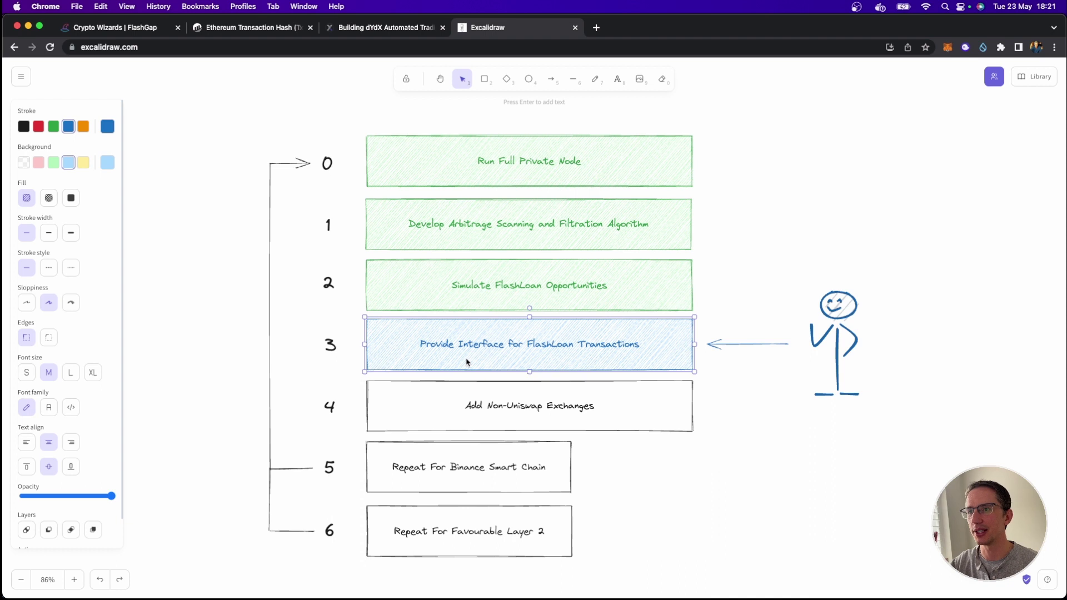
pyautogui.click(485, 427)
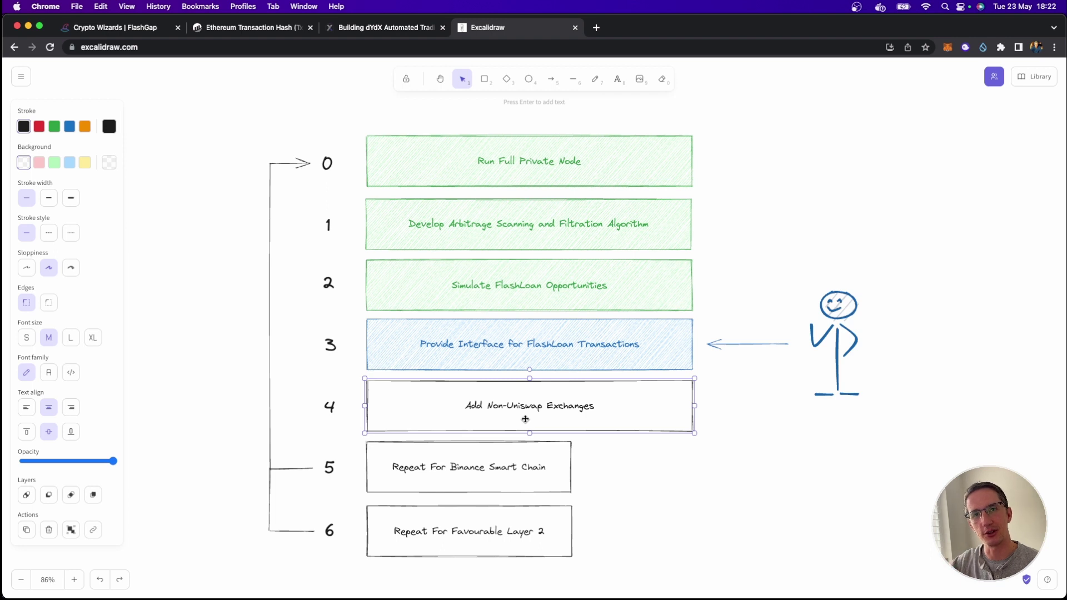
pyautogui.click(114, 27)
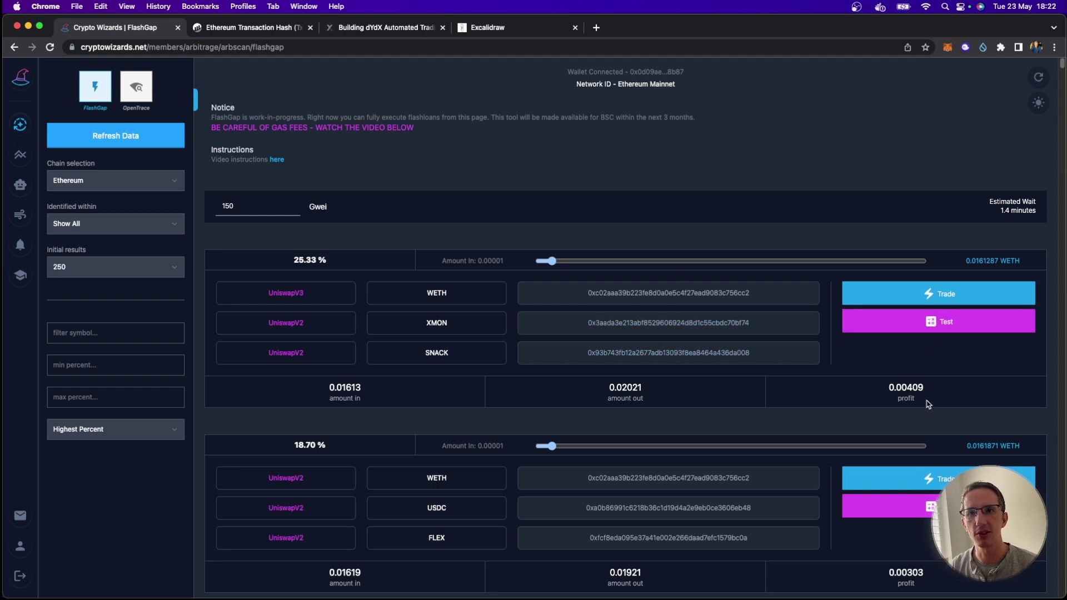
# - Test the 25.33% route, review other routes and the warnings, and select the 150 Gwei gas price
pyautogui.click(939, 328)
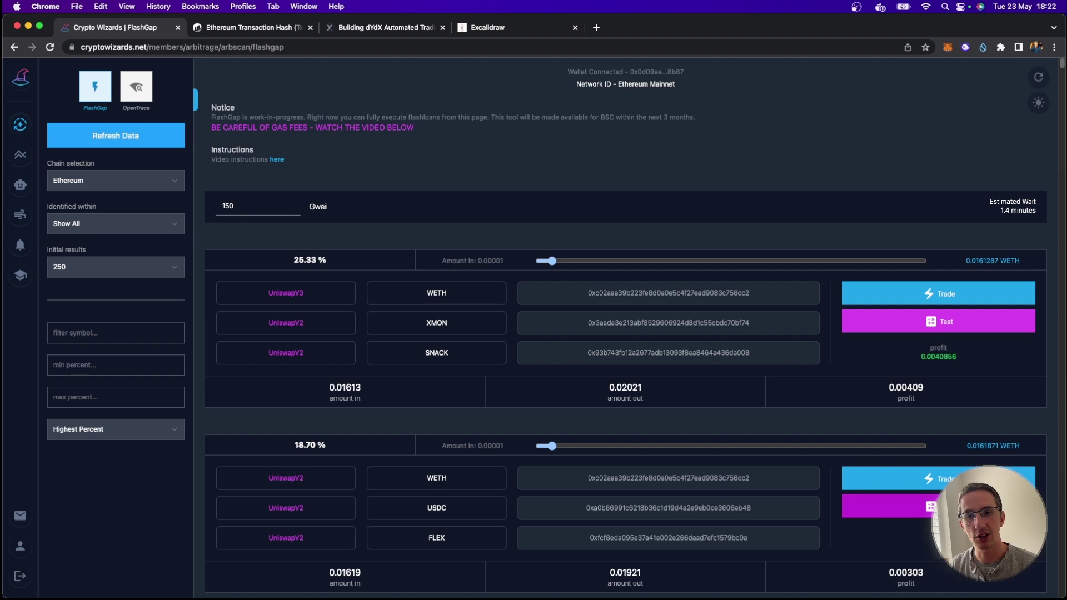
pyautogui.scroll(-2, 918, 314)
pyautogui.scroll(-2, 918, 314)
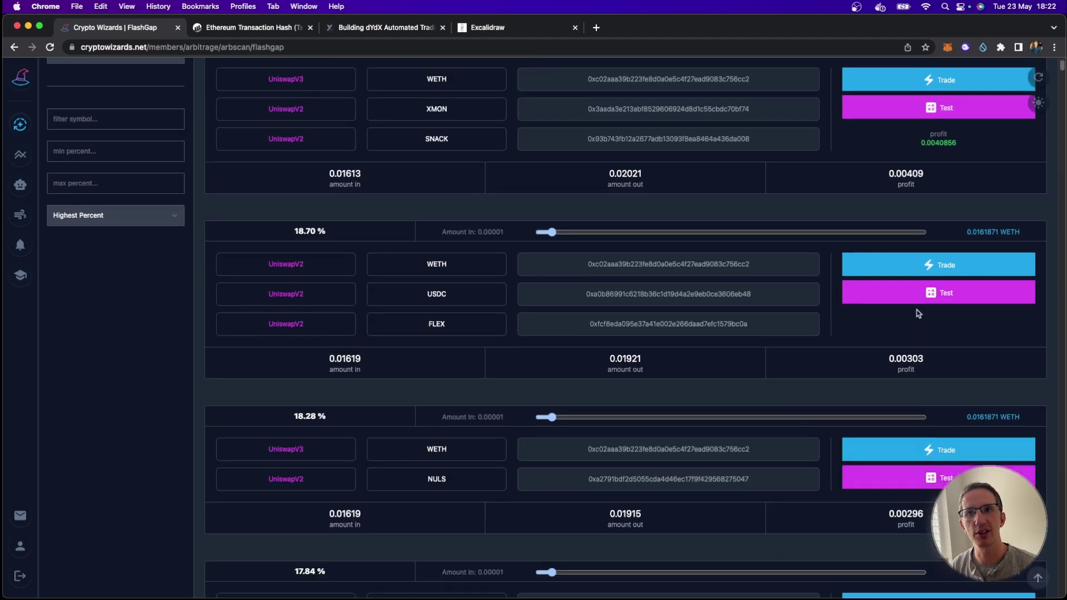
pyautogui.scroll(2, 934, 315)
pyautogui.scroll(2, 733, 303)
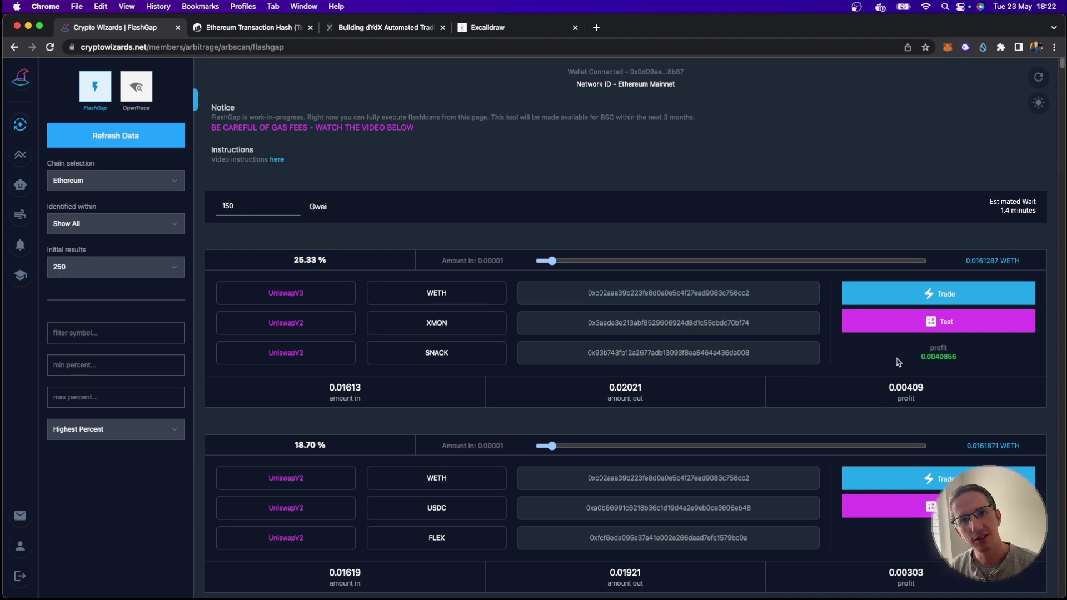
pyautogui.moveTo(447, 128)
pyautogui.mouseDown()
pyautogui.moveTo(240, 118)
pyautogui.moveTo(213, 126)
pyautogui.mouseUp()
pyautogui.click(461, 134)
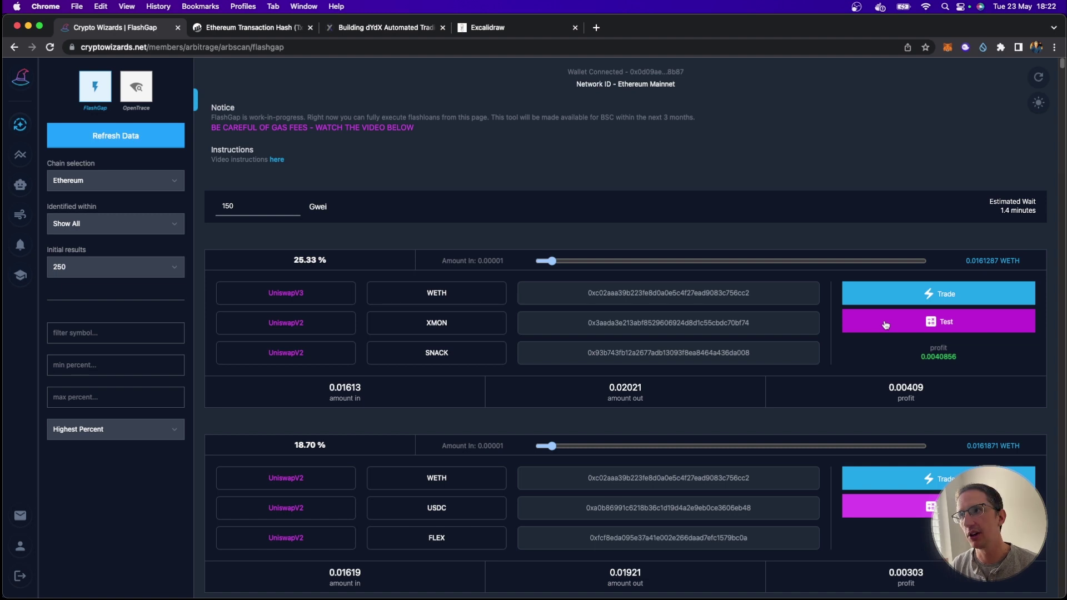
pyautogui.doubleClick(245, 207)
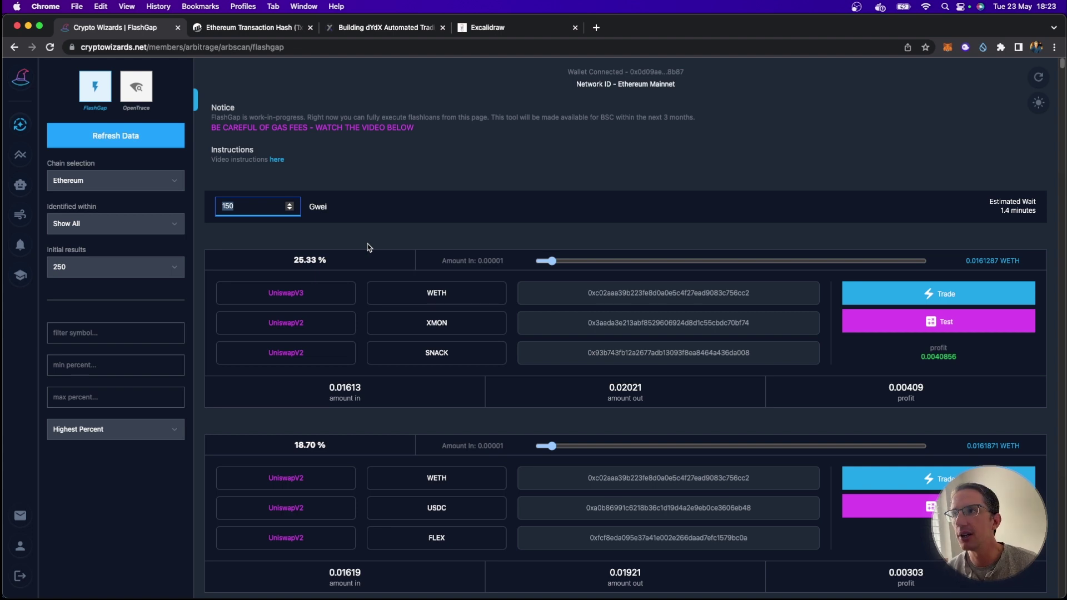
pyautogui.click(523, 244)
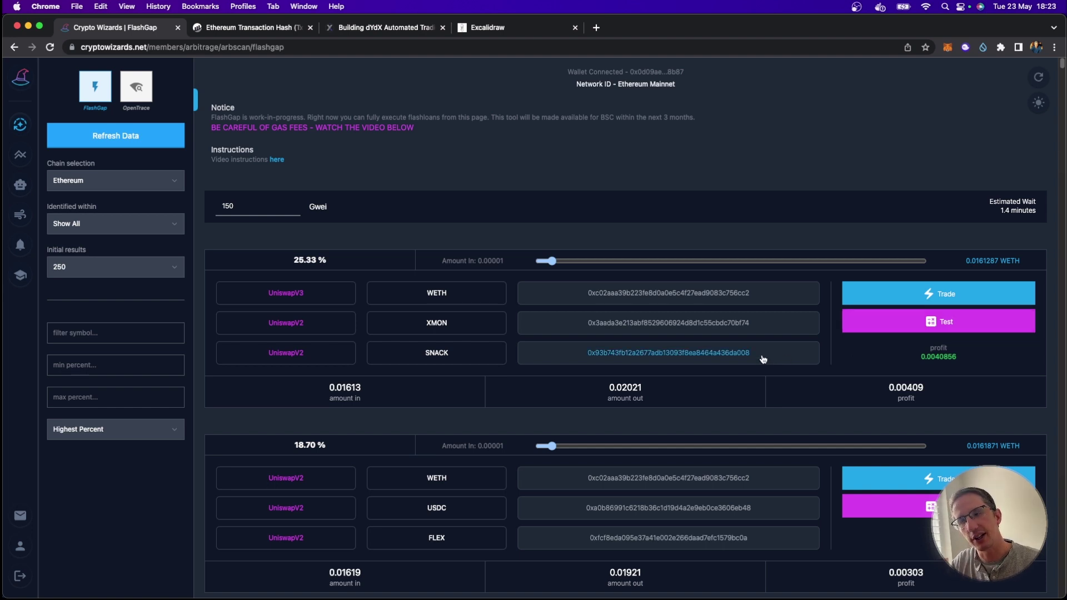
pyautogui.scroll(-2, 715, 337)
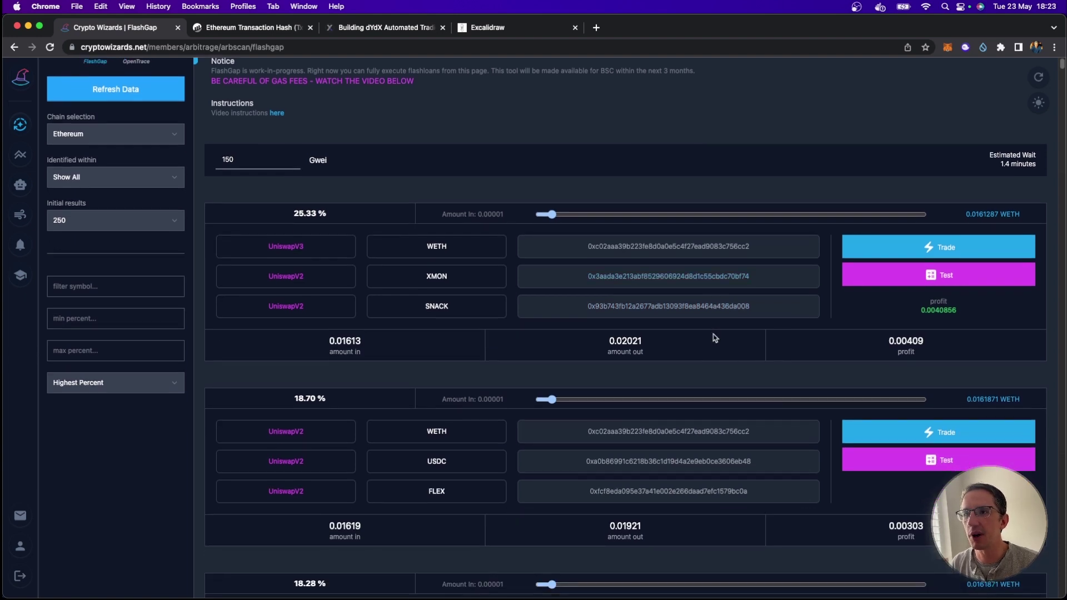
pyautogui.scroll(-10, 576, 515)
pyautogui.scroll(-2, 575, 515)
pyautogui.scroll(-5, 576, 514)
pyautogui.scroll(20, 575, 511)
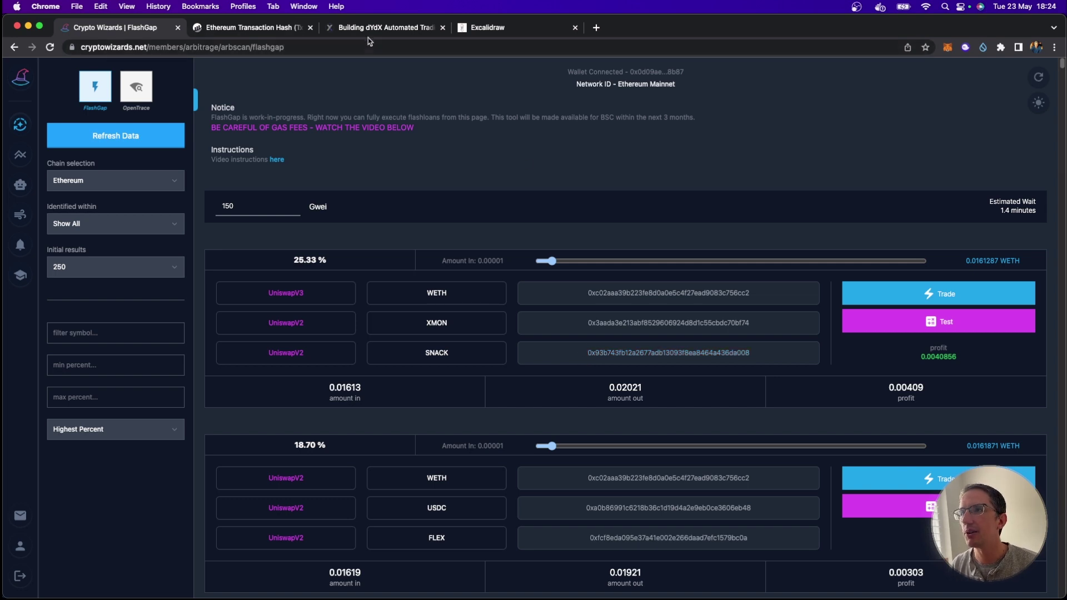
pyautogui.click(492, 28)
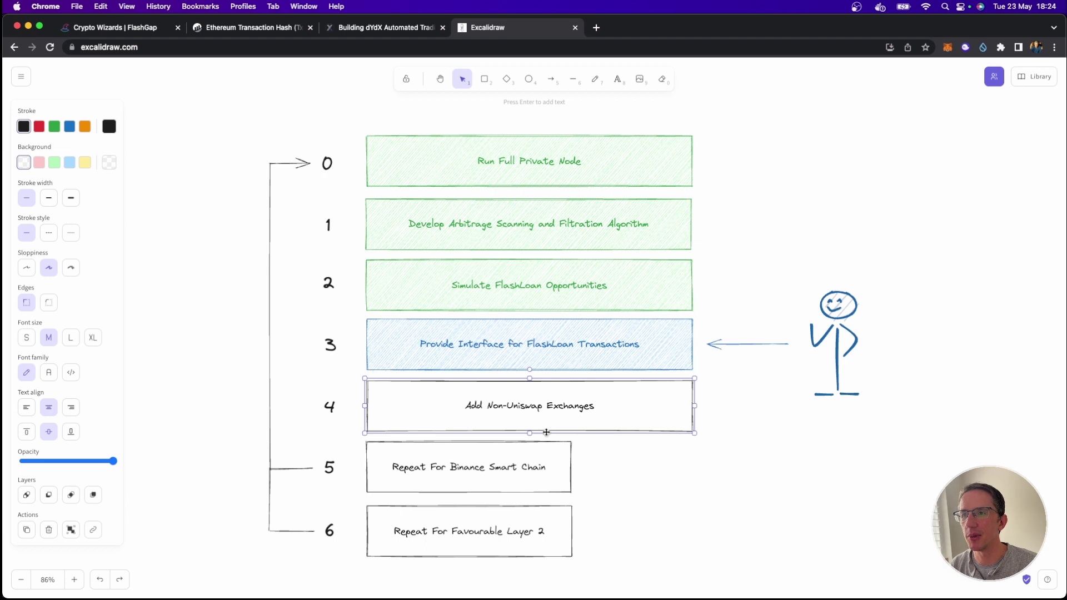
pyautogui.click(502, 488)
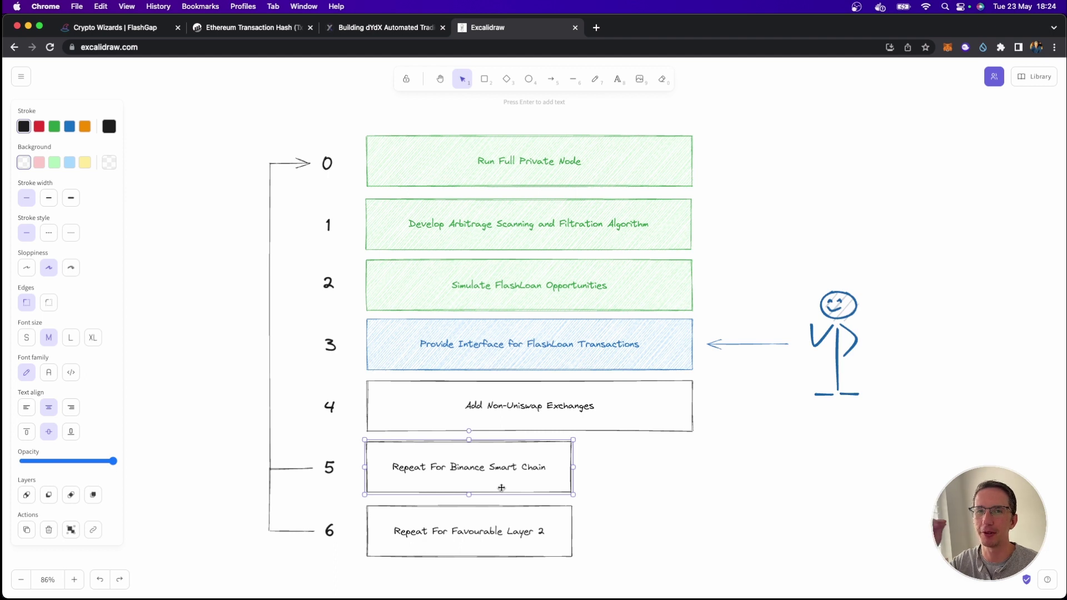
pyautogui.click(617, 474)
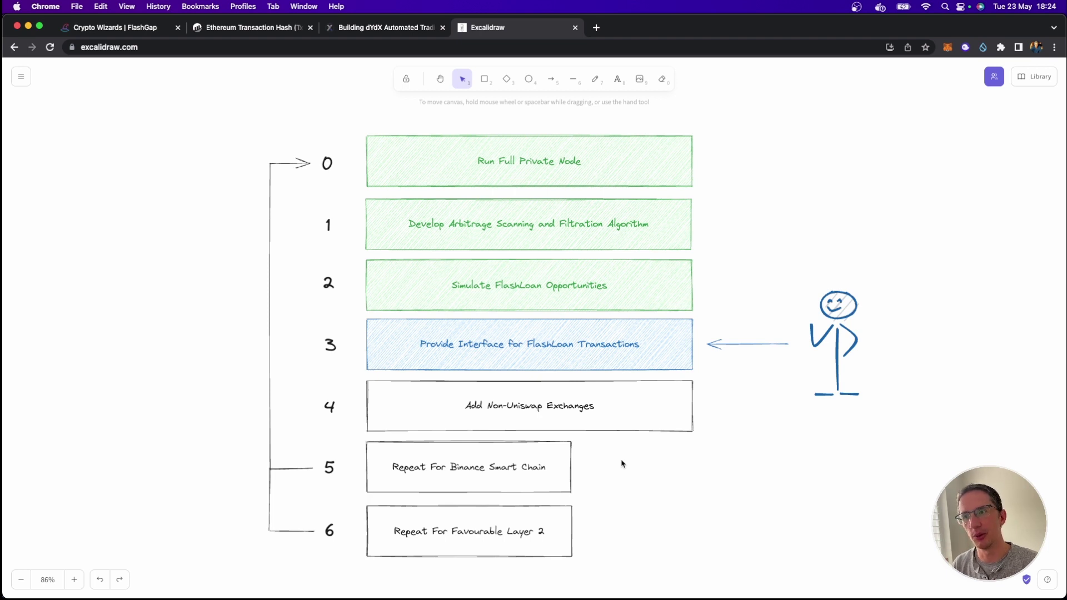
pyautogui.click(569, 469)
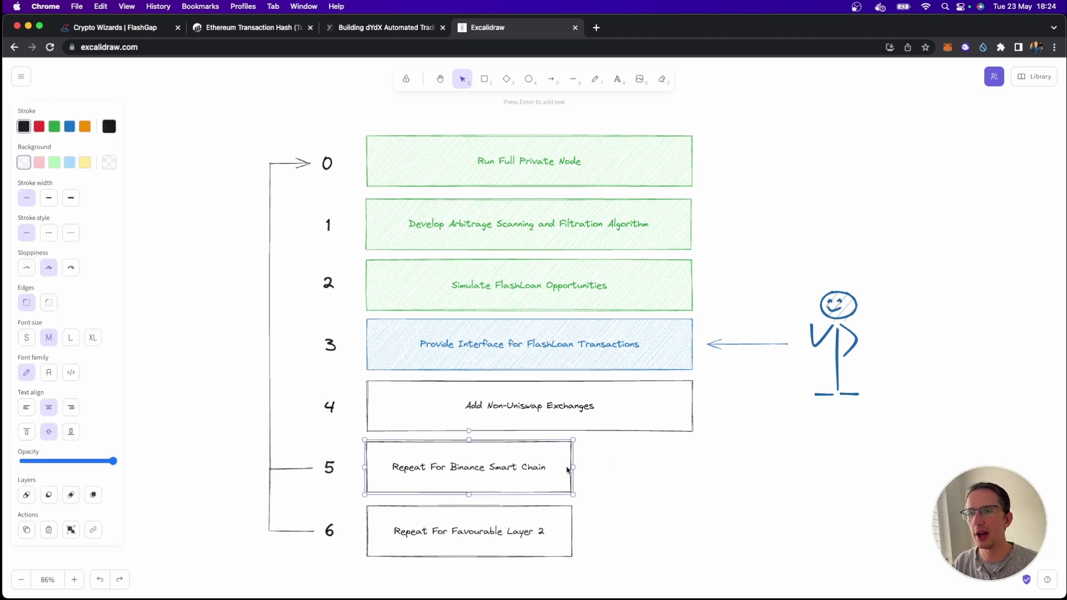
pyautogui.click(614, 469)
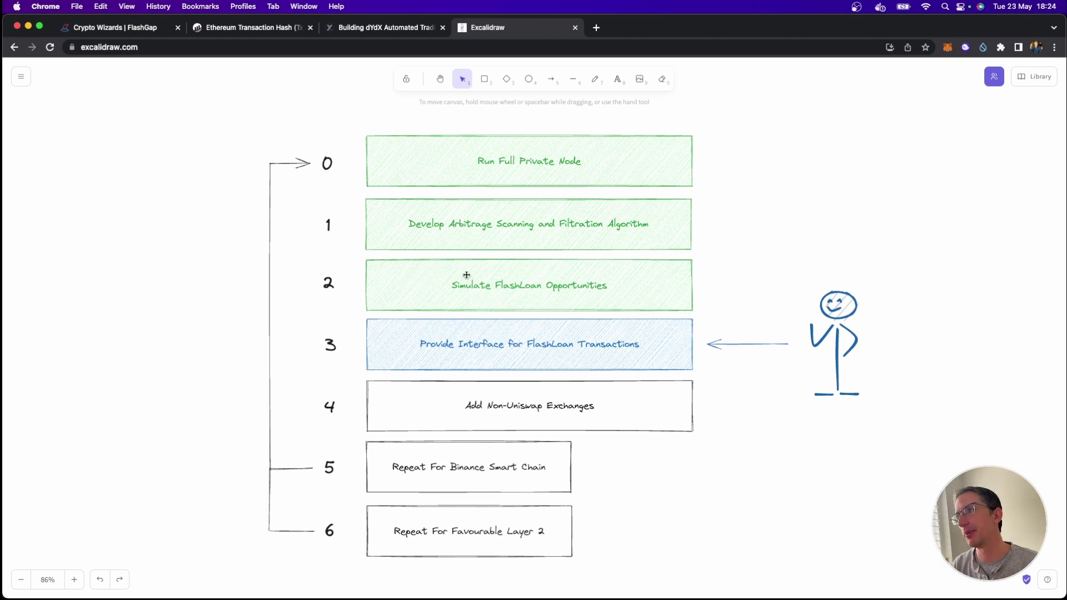
pyautogui.click(143, 25)
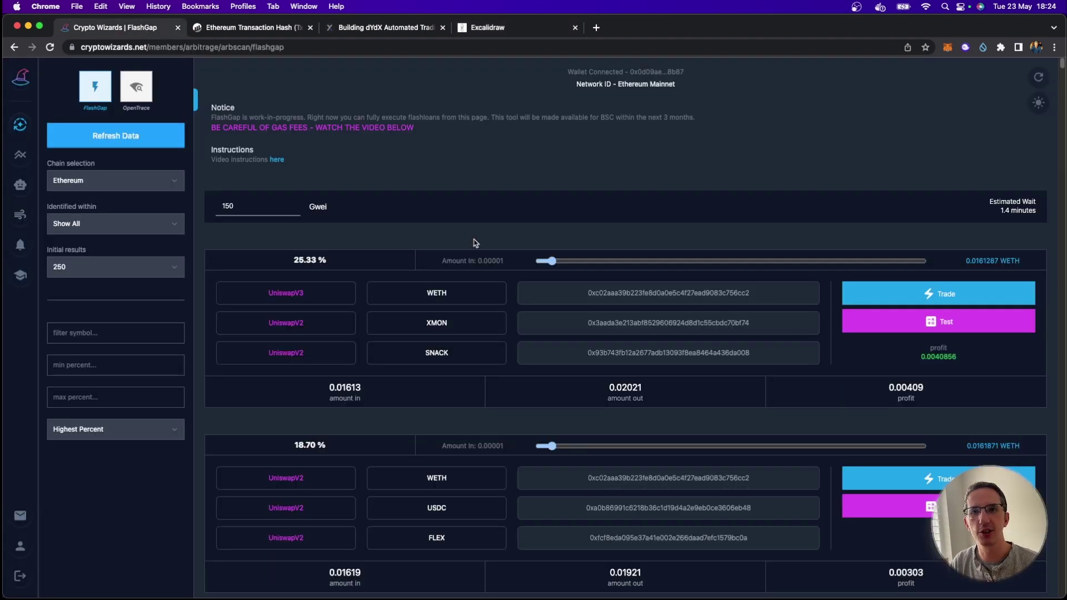
pyautogui.click(492, 26)
pyautogui.click(512, 507)
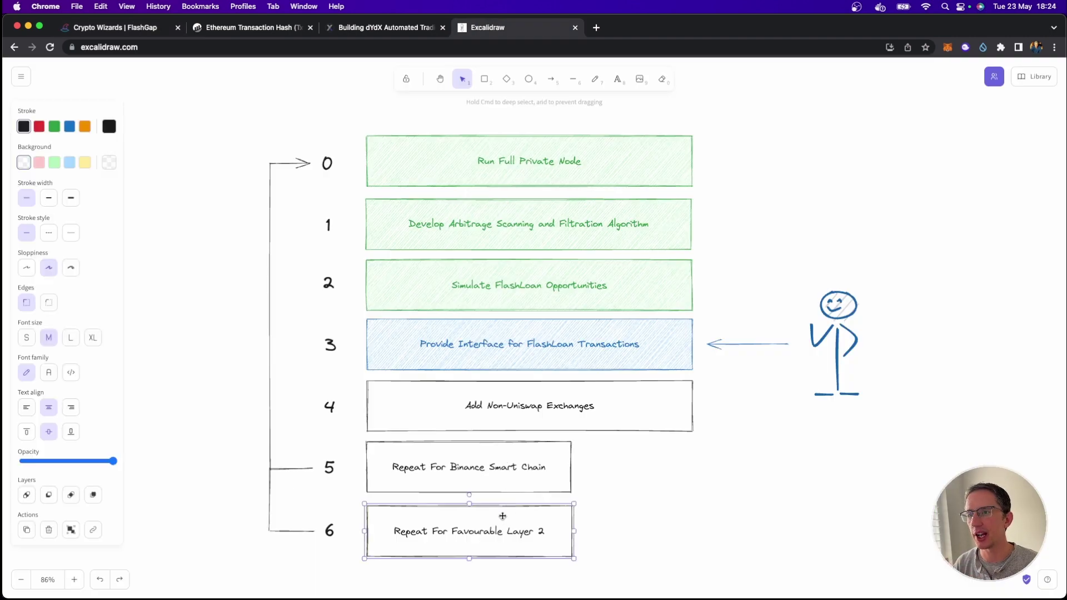
pyautogui.click(684, 520)
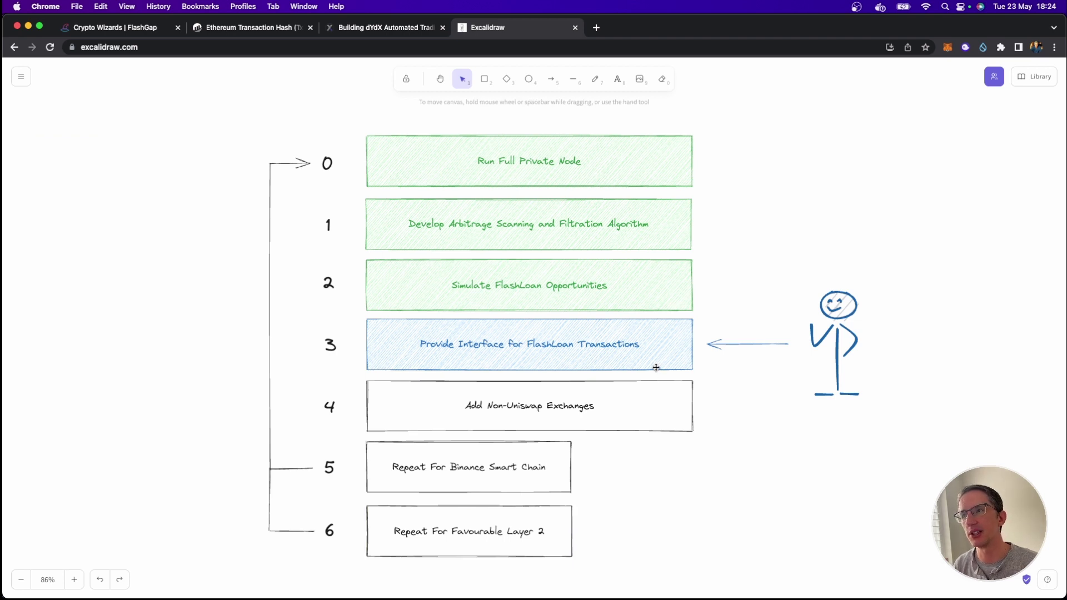
pyautogui.click(152, 28)
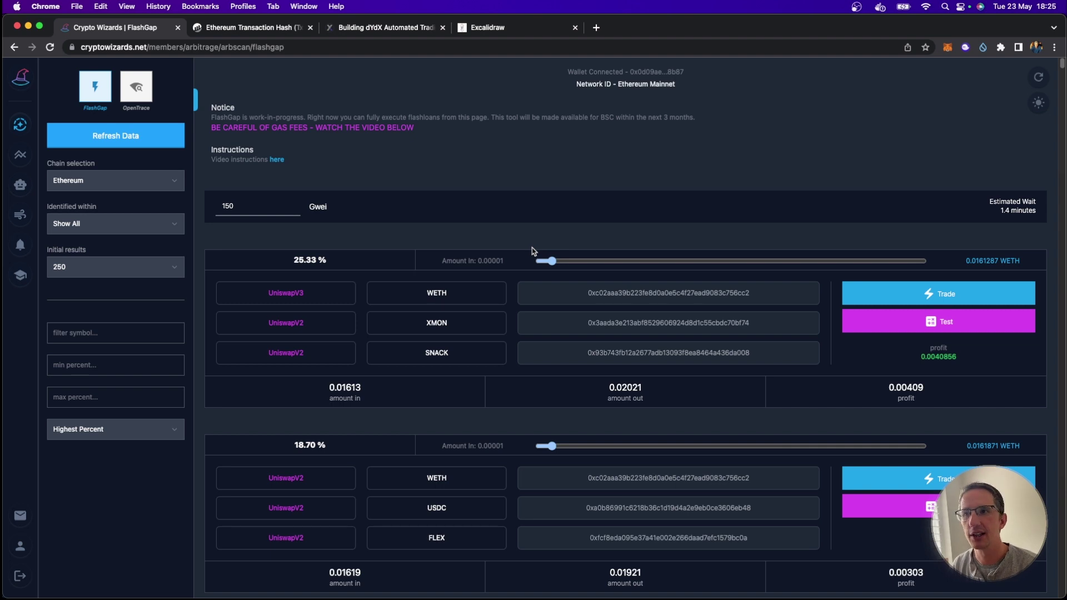
pyautogui.click(500, 27)
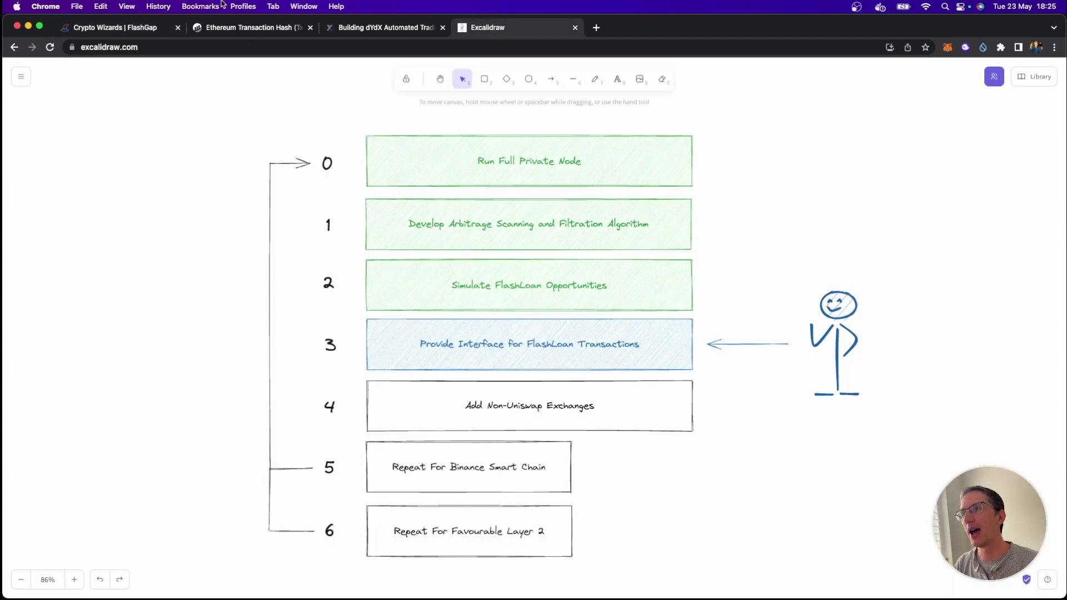
pyautogui.click(139, 27)
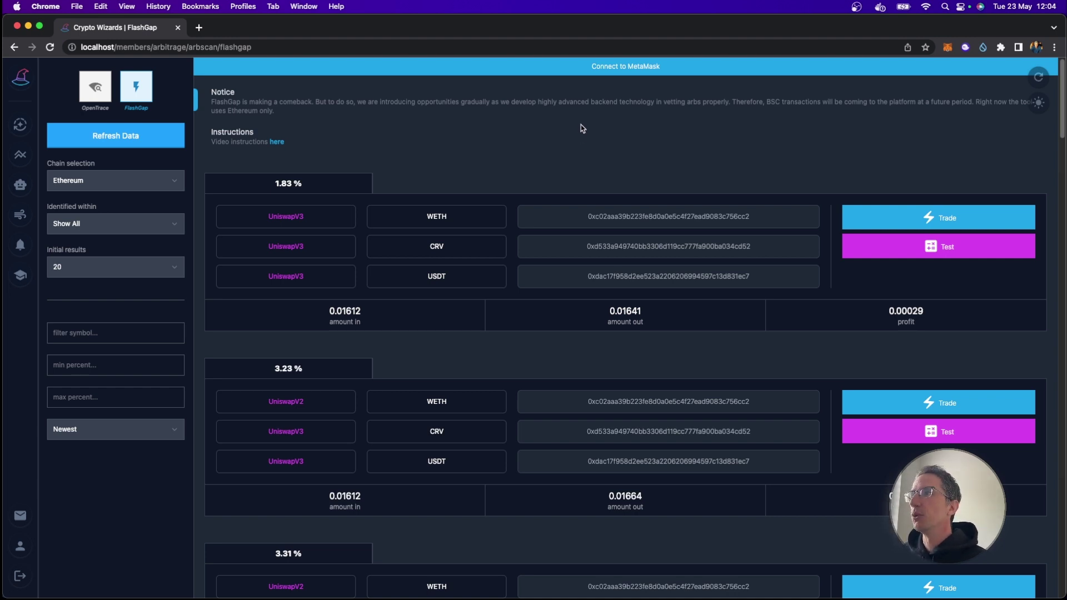
# - Connect MetaMask to the localhost FlashGap build and highlight the Ethereum Mainnet label
pyautogui.click(614, 66)
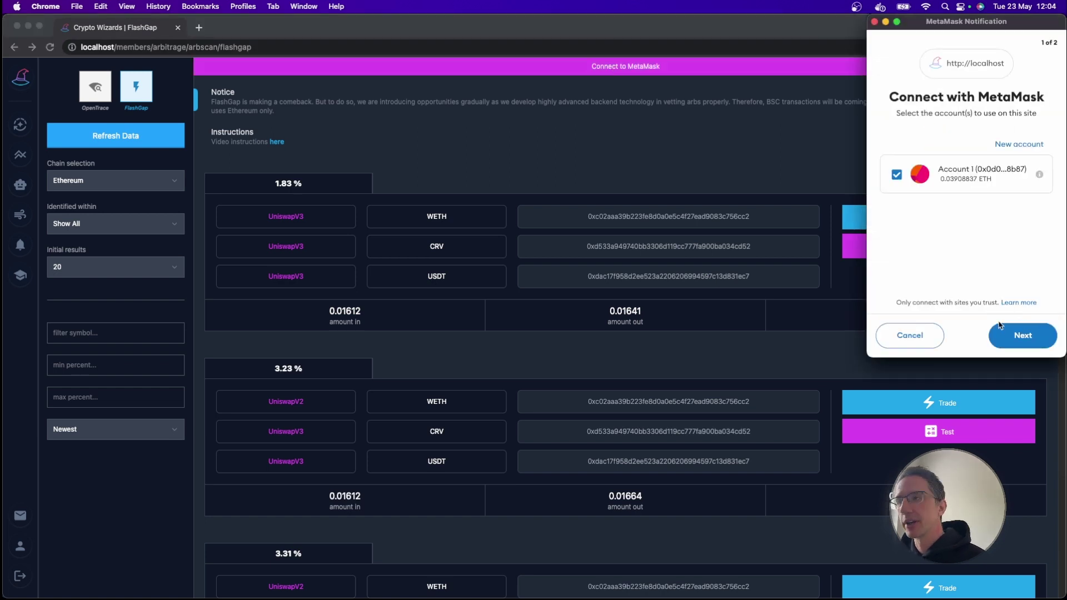
pyautogui.click(1008, 335)
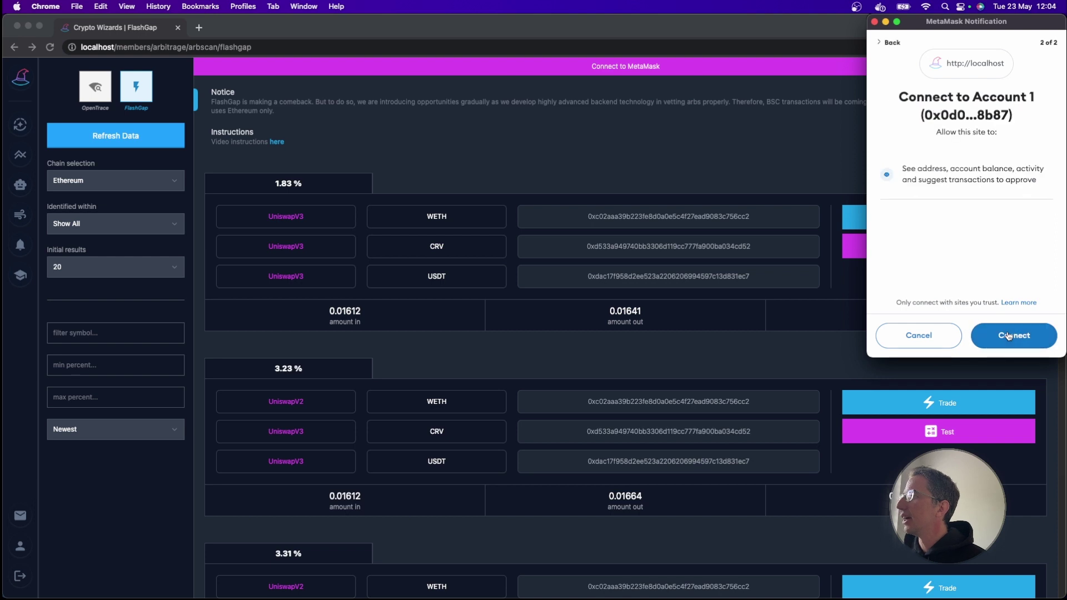
pyautogui.click(1009, 336)
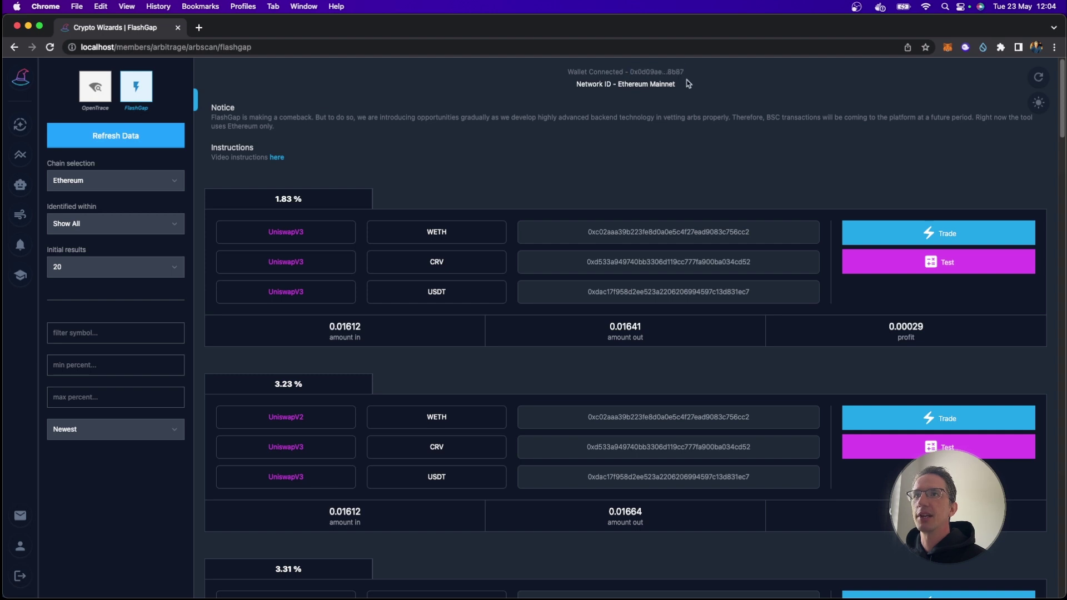
pyautogui.moveTo(682, 86); pyautogui.dragTo(618, 84)
pyautogui.click(627, 172)
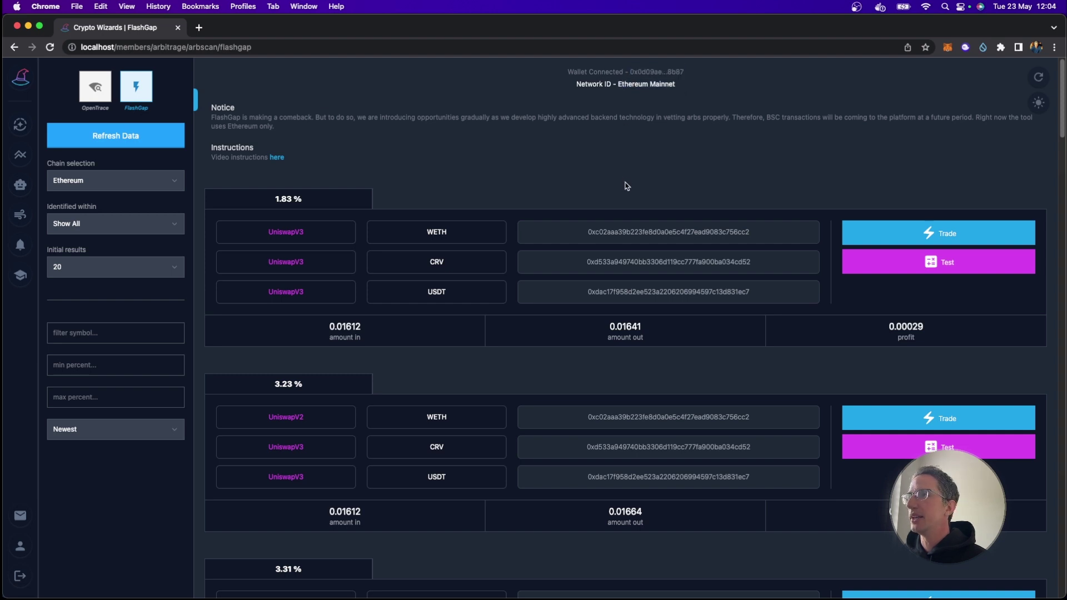
# - Load 250 initial results and sort routes by Highest Percent, putting the 25.26% WETH–XMON–SNACK route first
pyautogui.click(88, 267)
pyautogui.click(93, 301)
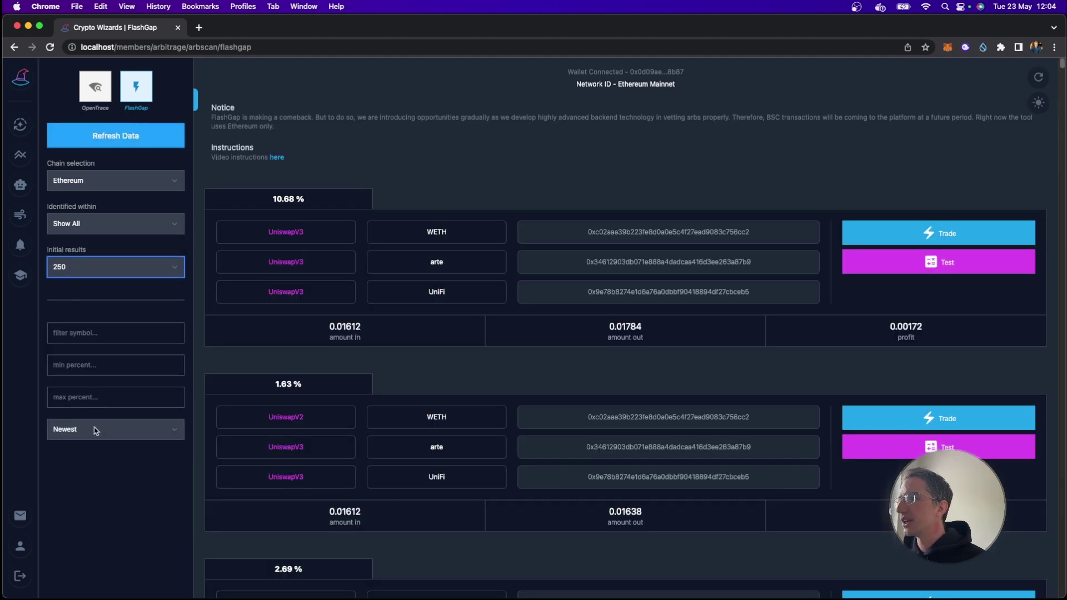
pyautogui.click(96, 431)
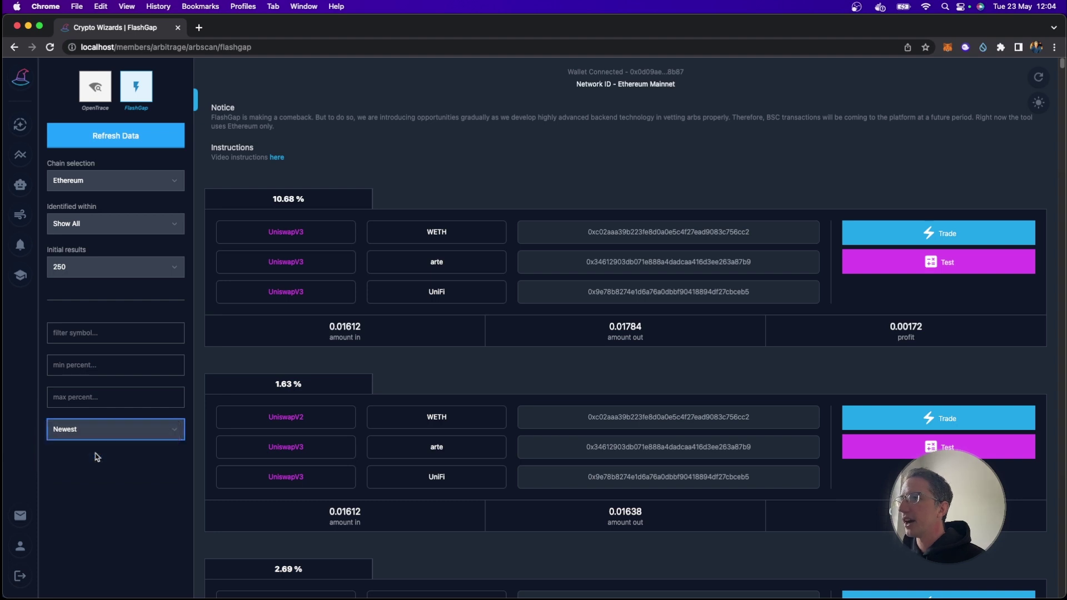
pyautogui.click(97, 456)
pyautogui.click(414, 170)
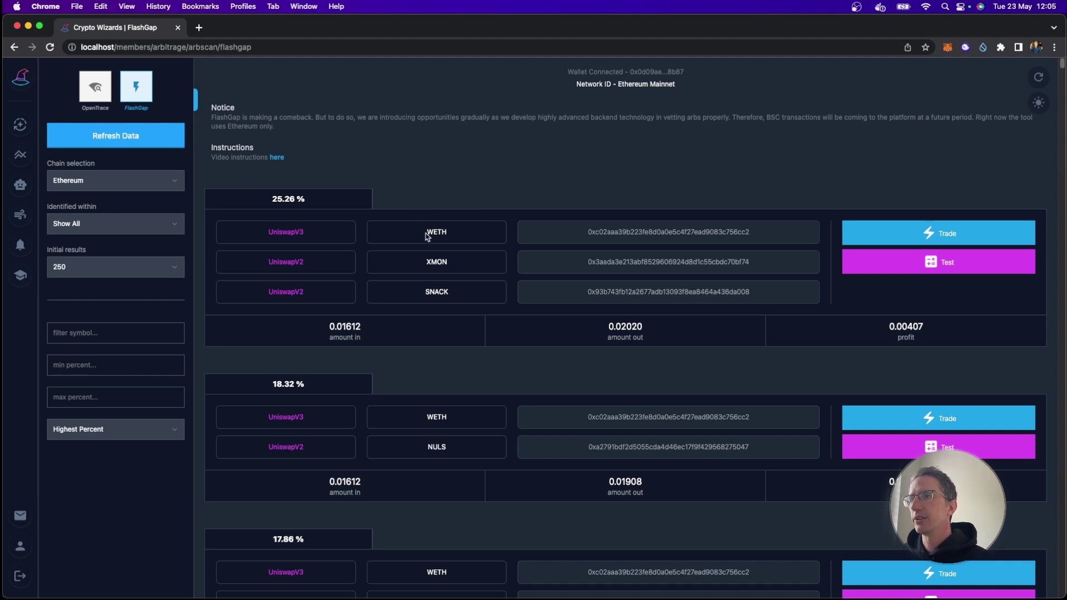
pyautogui.click(947, 48)
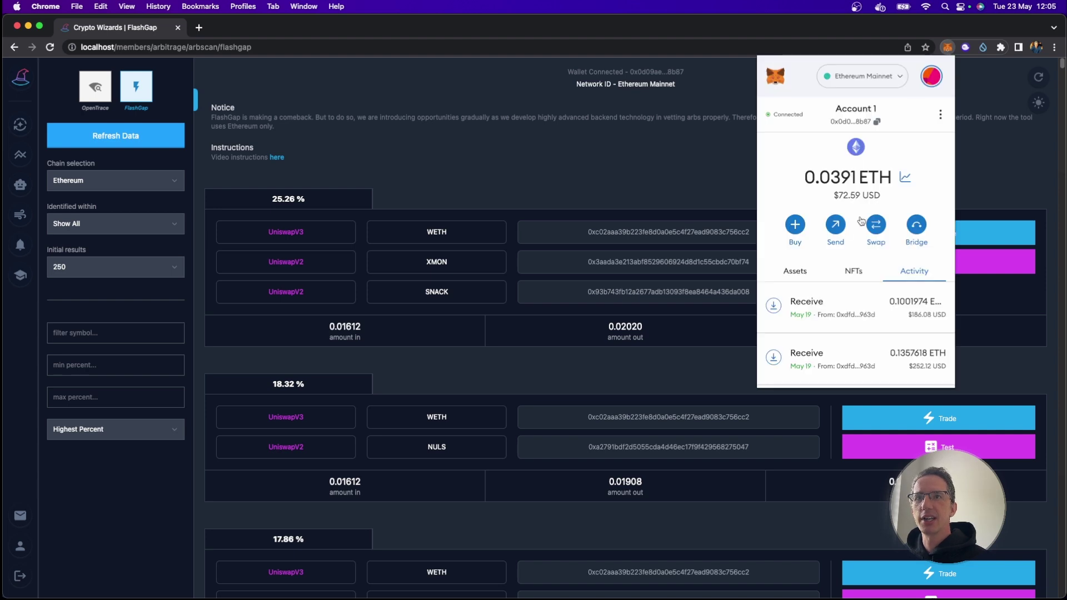
pyautogui.click(795, 271)
pyautogui.scroll(-3, 807, 272)
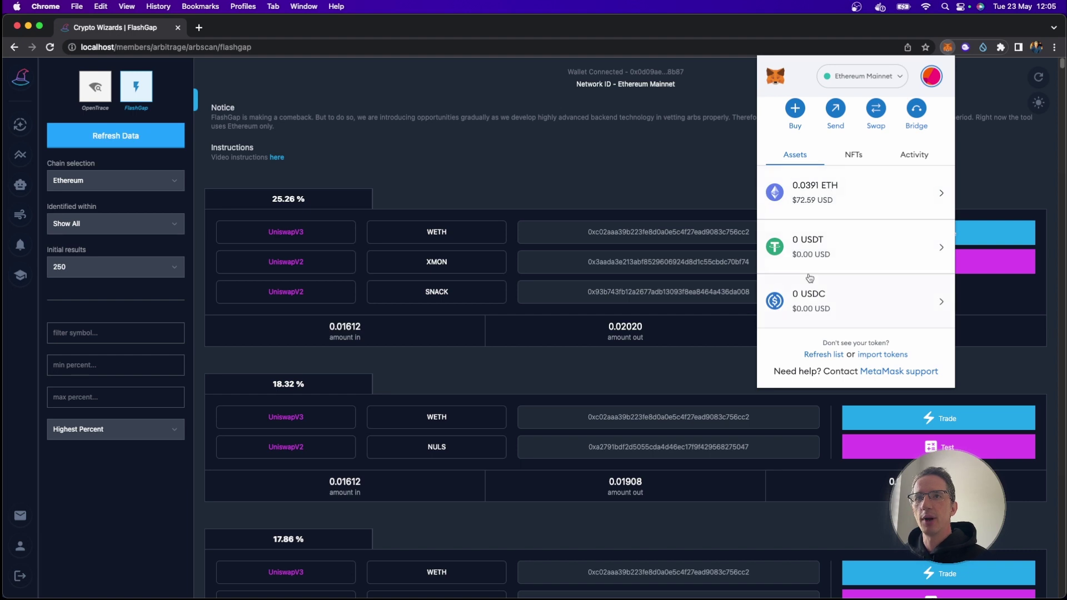
pyautogui.scroll(1, 803, 251)
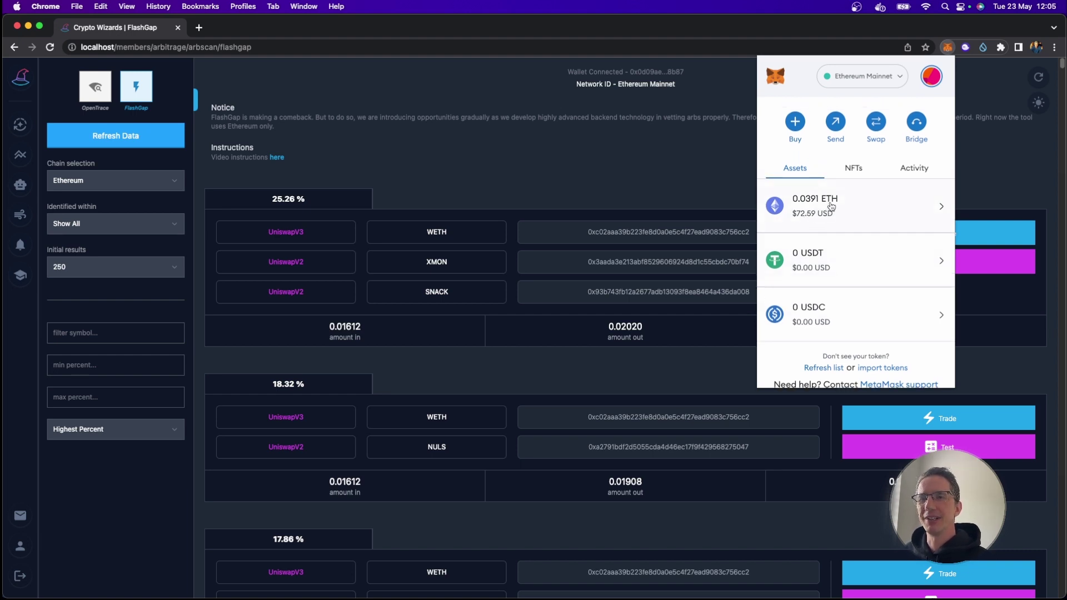
pyautogui.click(648, 179)
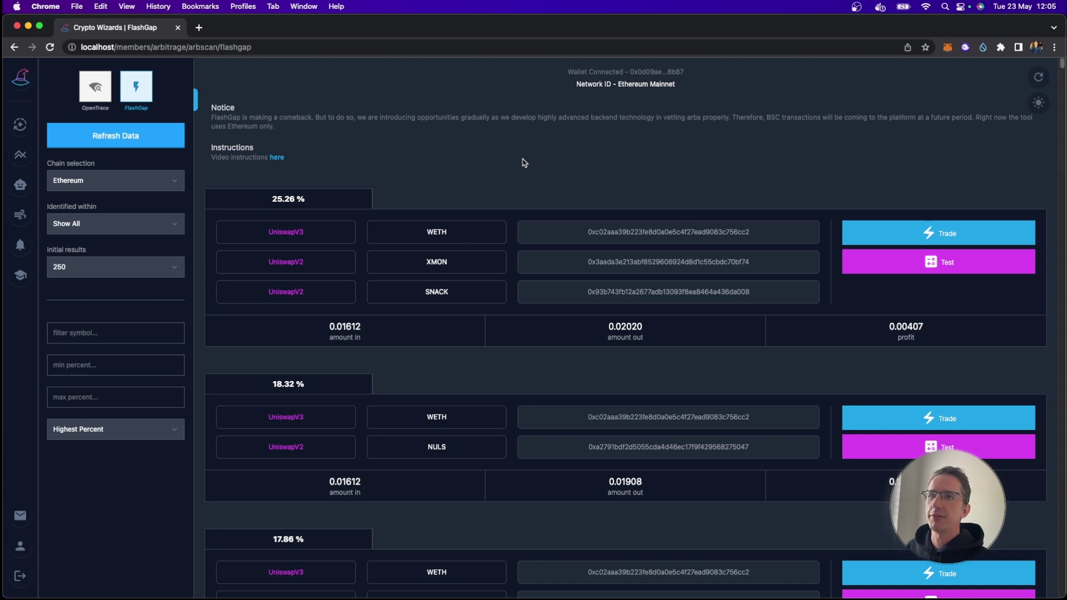
# - Trade the 25.26% route, confirm it in MetaMask, and view the pending transaction on Etherscan
pyautogui.click(954, 234)
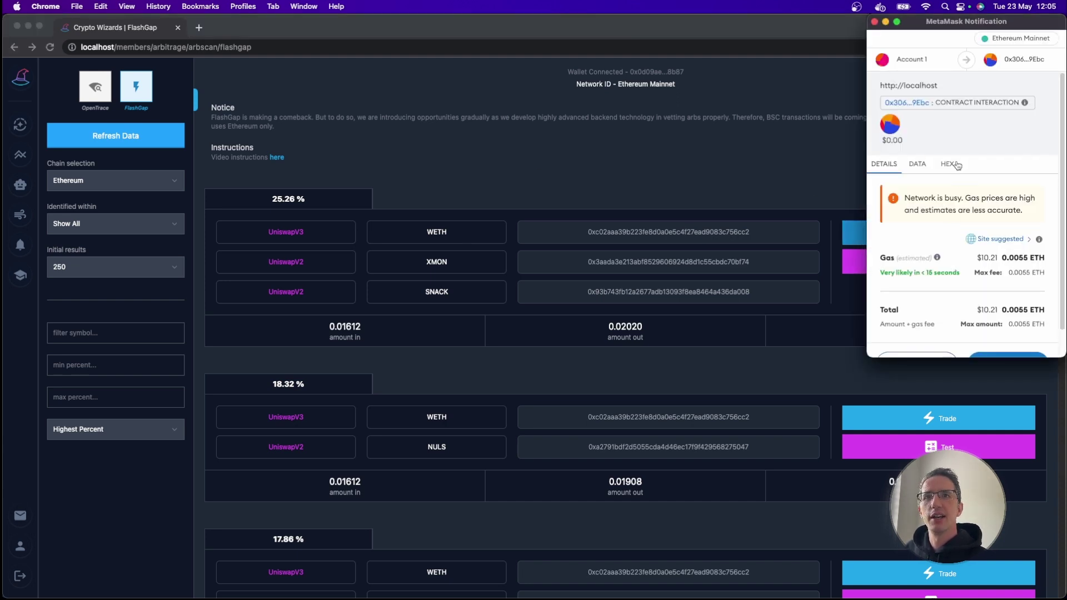
pyautogui.scroll(-2, 957, 172)
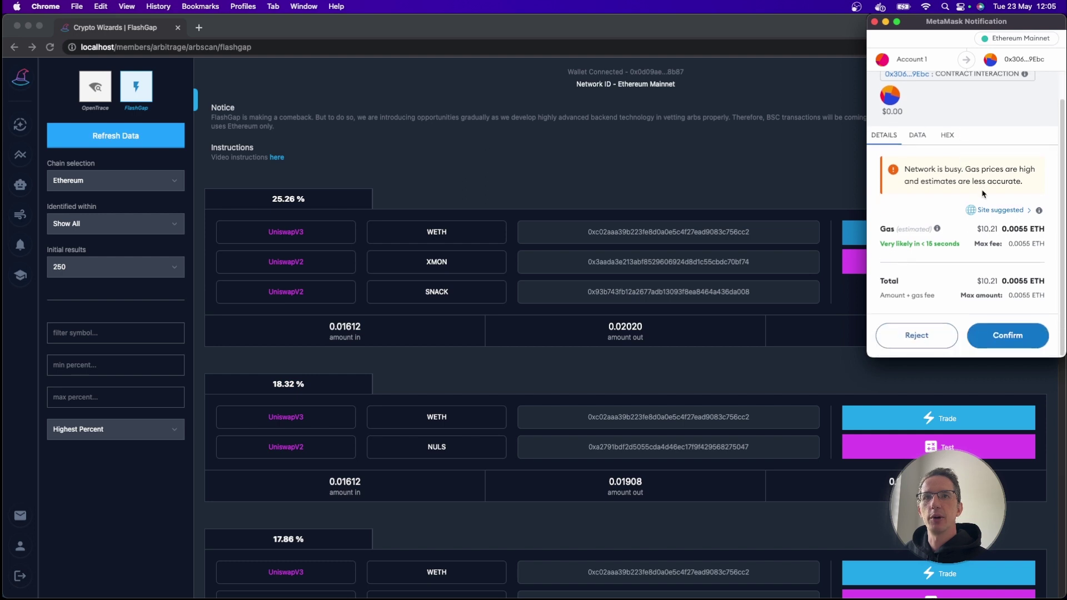
pyautogui.click(987, 339)
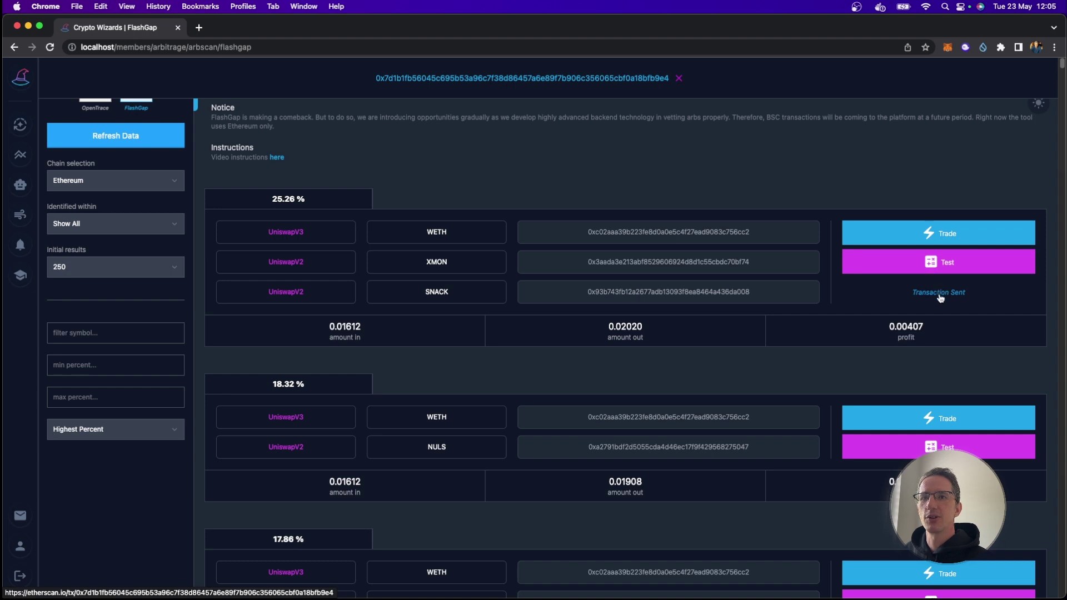
pyautogui.click(587, 84)
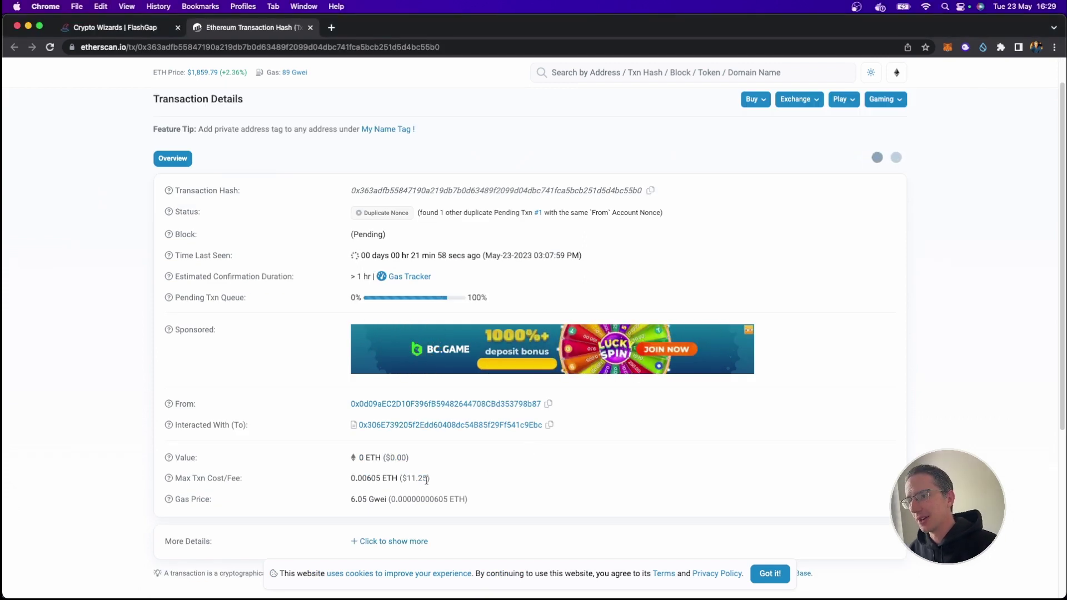
pyautogui.moveTo(351, 499); pyautogui.dragTo(384, 499)
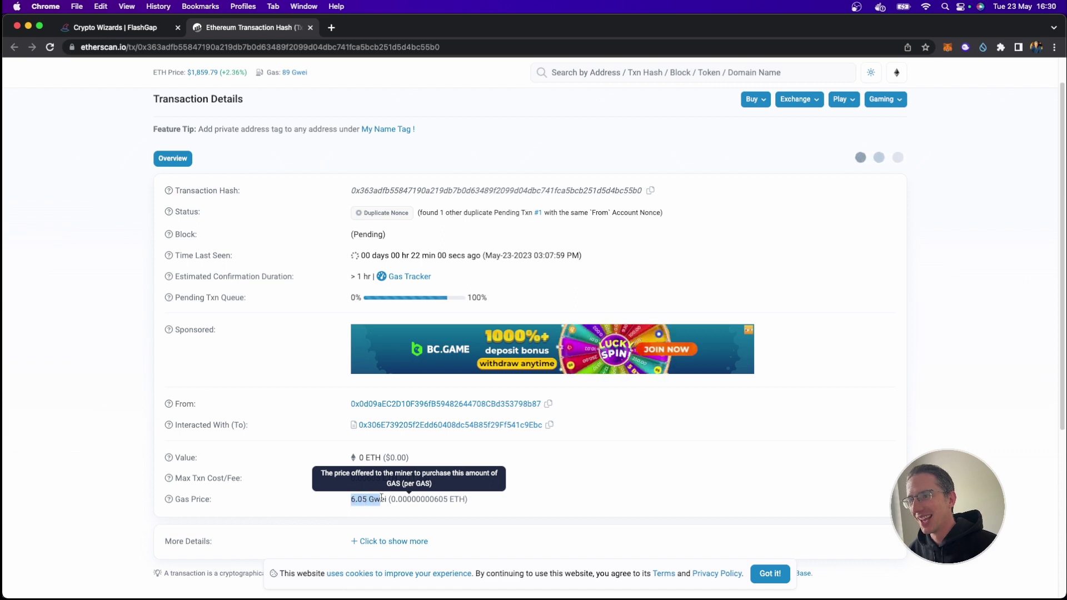
pyautogui.click(350, 500)
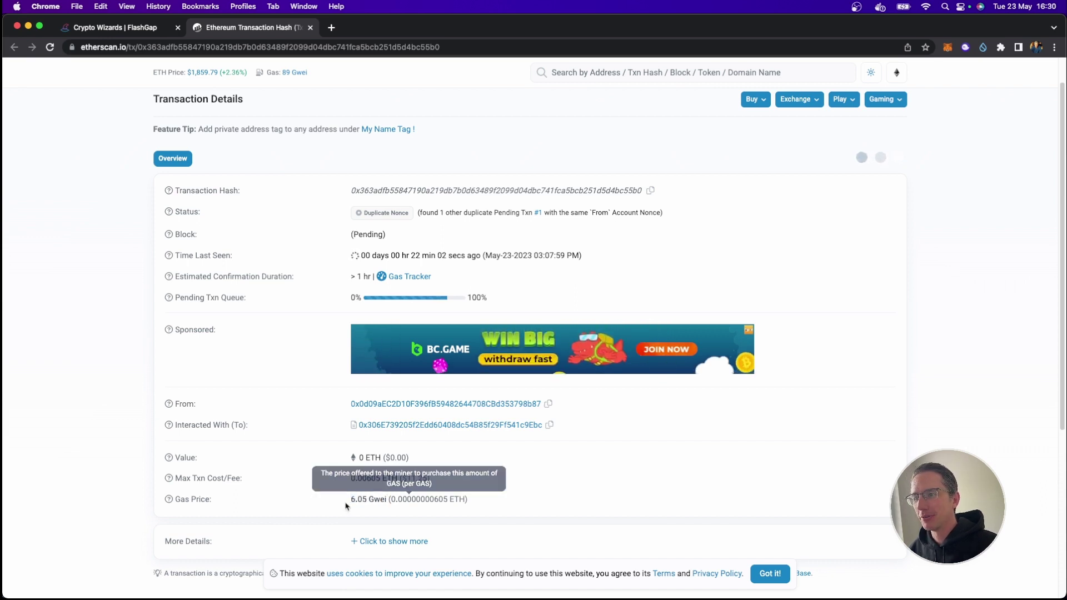
pyautogui.moveTo(350, 499); pyautogui.dragTo(467, 499)
pyautogui.click(475, 504)
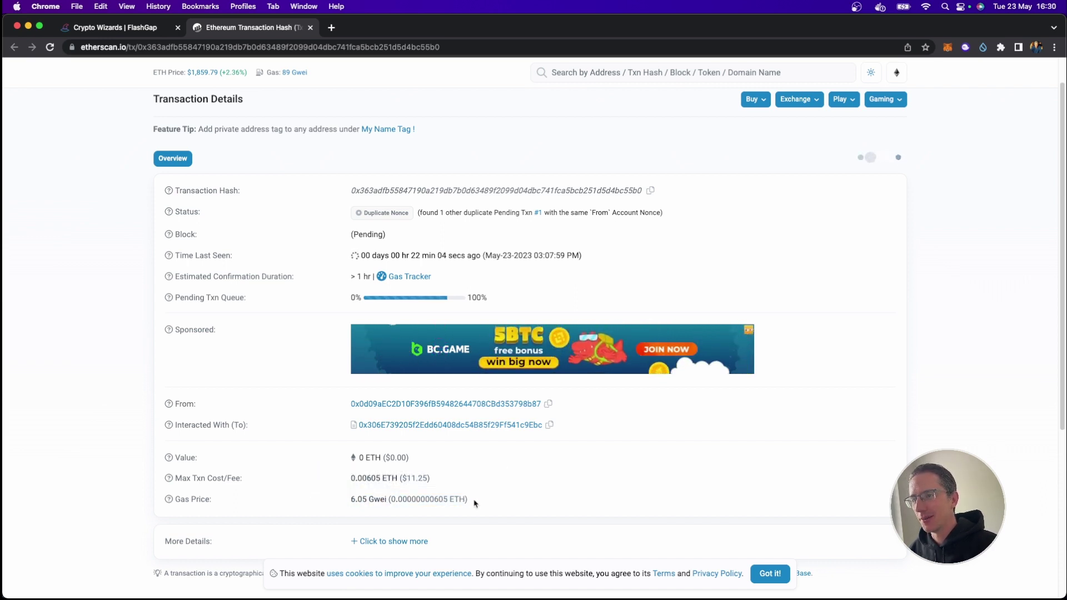
pyautogui.moveTo(351, 499); pyautogui.dragTo(469, 499)
pyautogui.click(481, 504)
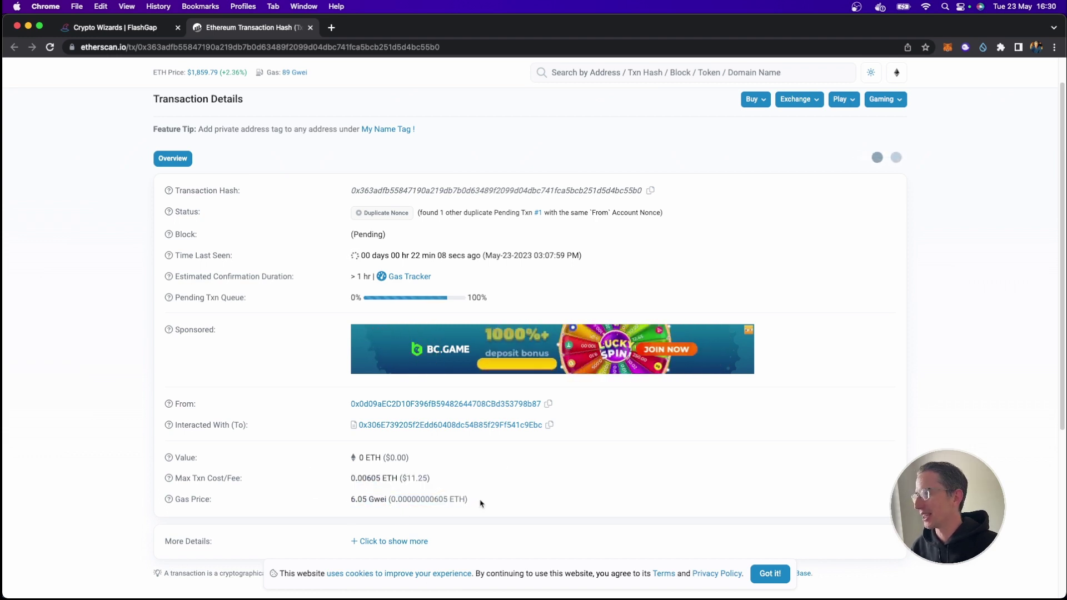
pyautogui.moveTo(476, 502); pyautogui.dragTo(350, 501)
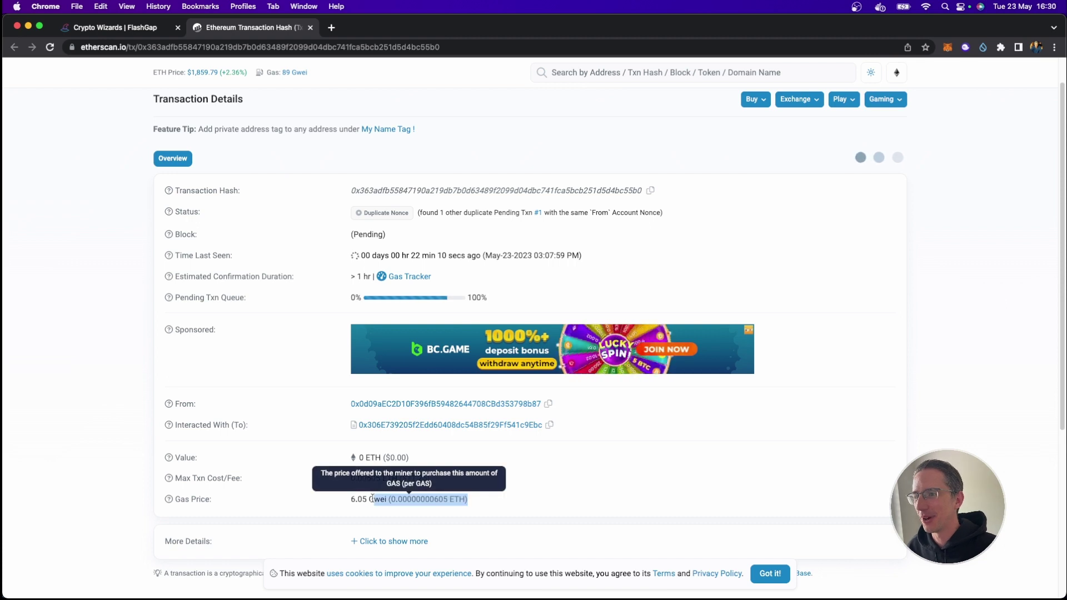
pyautogui.click(351, 501)
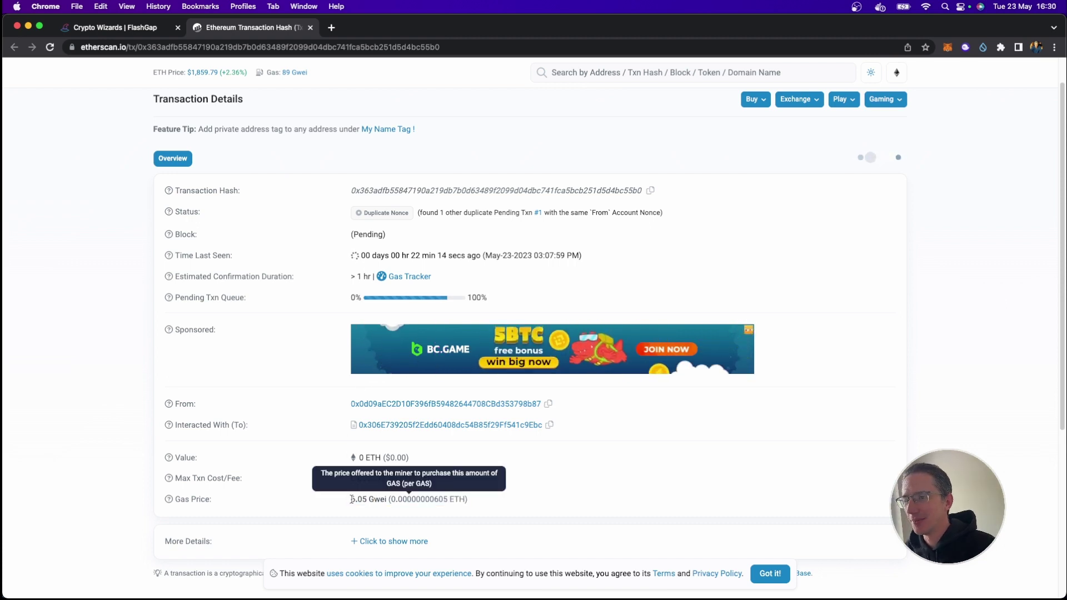
pyautogui.moveTo(351, 501); pyautogui.dragTo(485, 499)
pyautogui.click(486, 500)
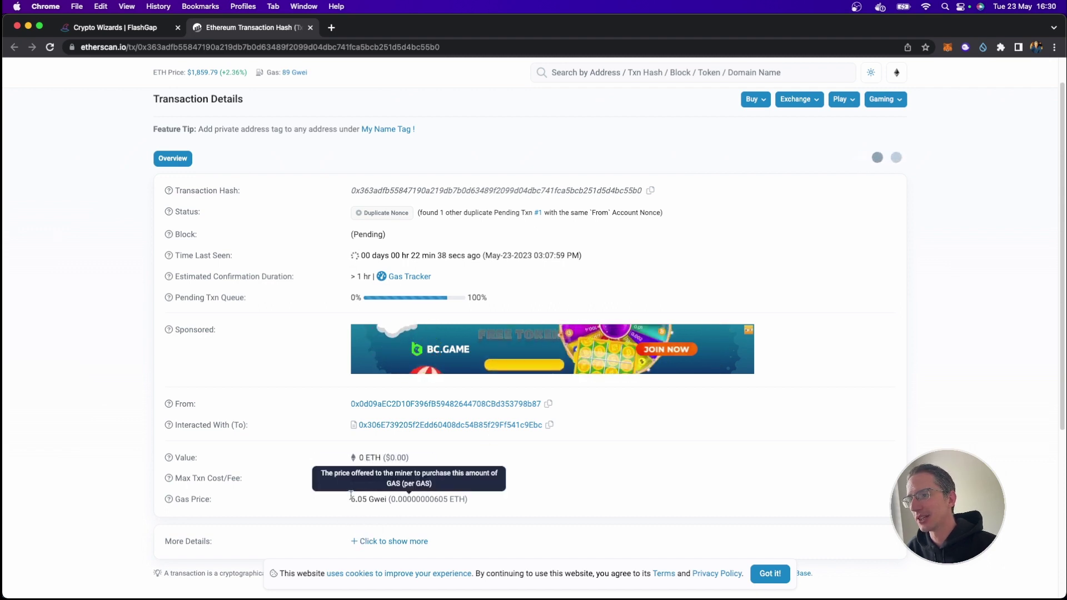
# - Open Etherscan's Gas Tracker to compare current gas prices (92 Gwei low and average, 96 high)
pyautogui.click(409, 276)
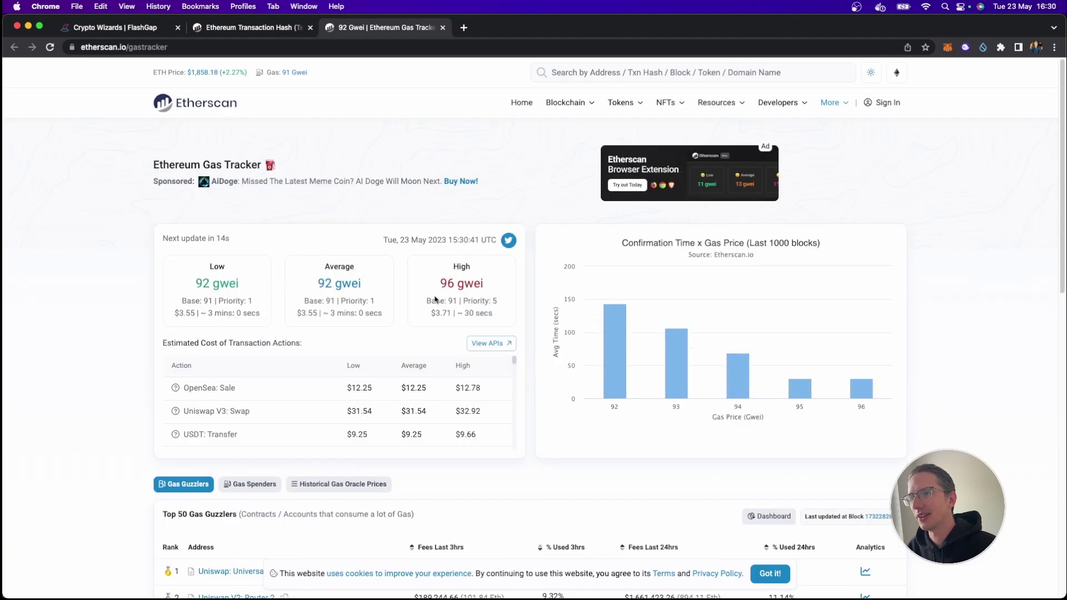